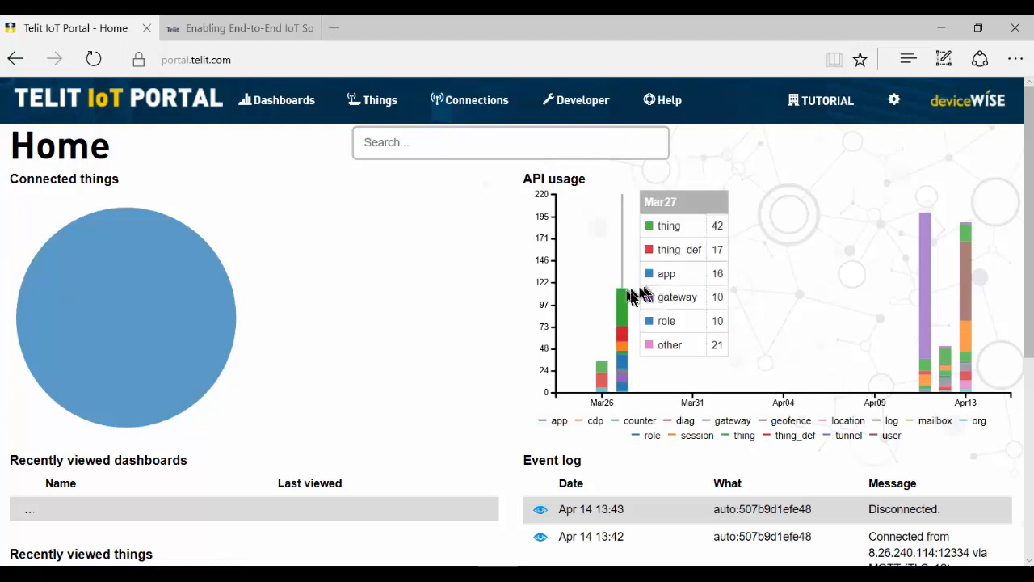
Start adding a new geofence from the developer section's geofence list and dismiss the location permission notice
click(588, 102)
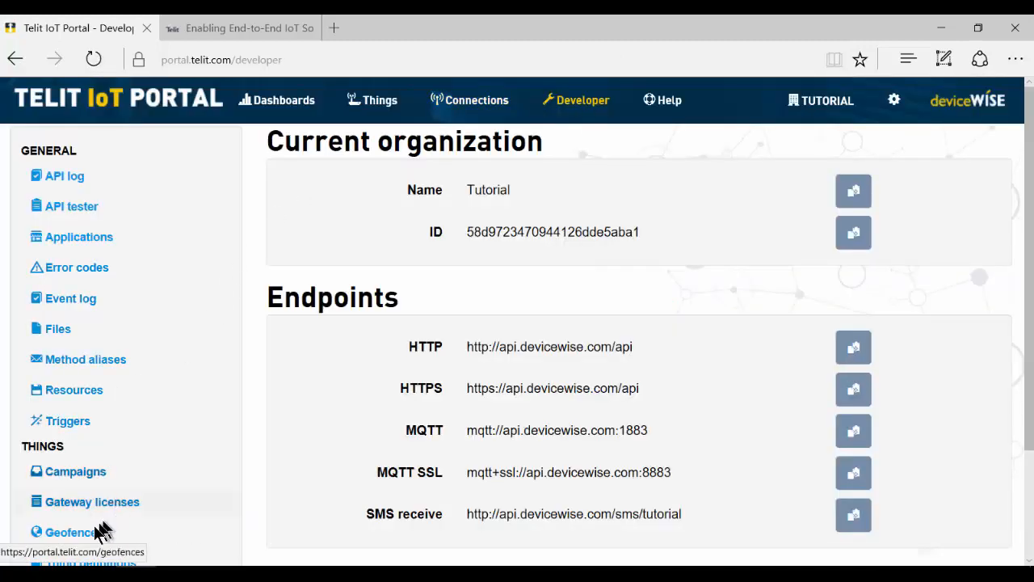
click(102, 530)
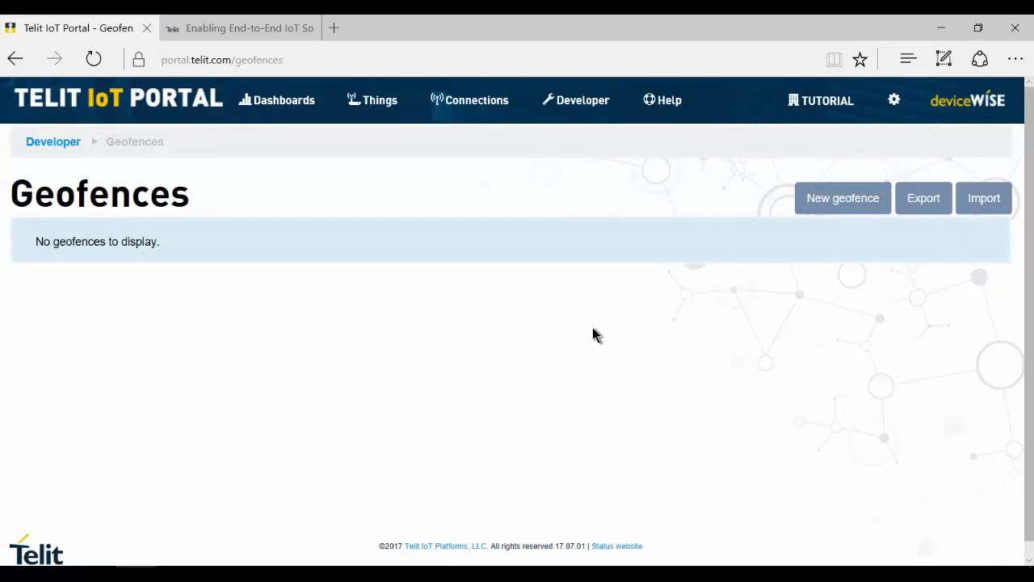
click(832, 202)
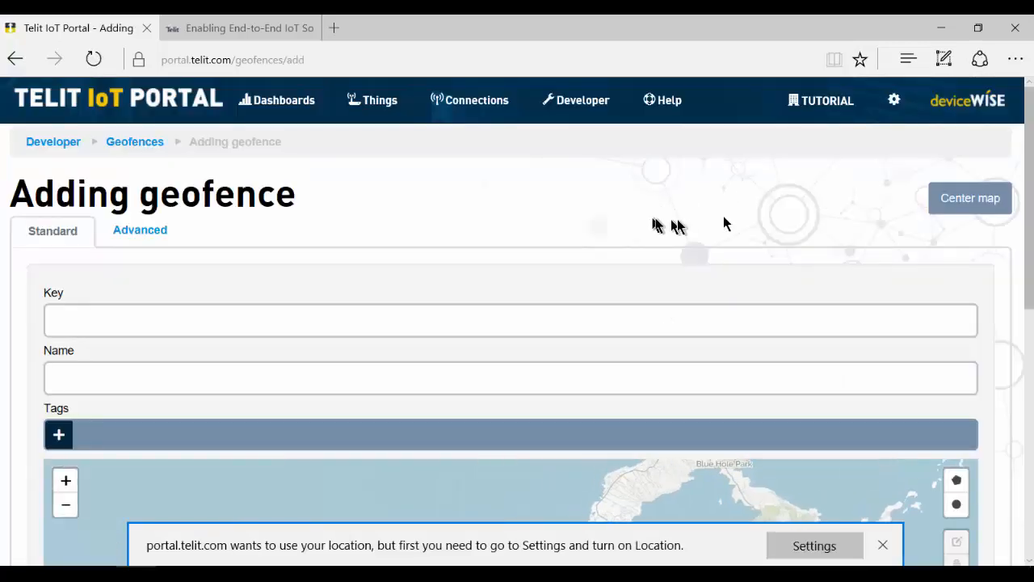
click(882, 547)
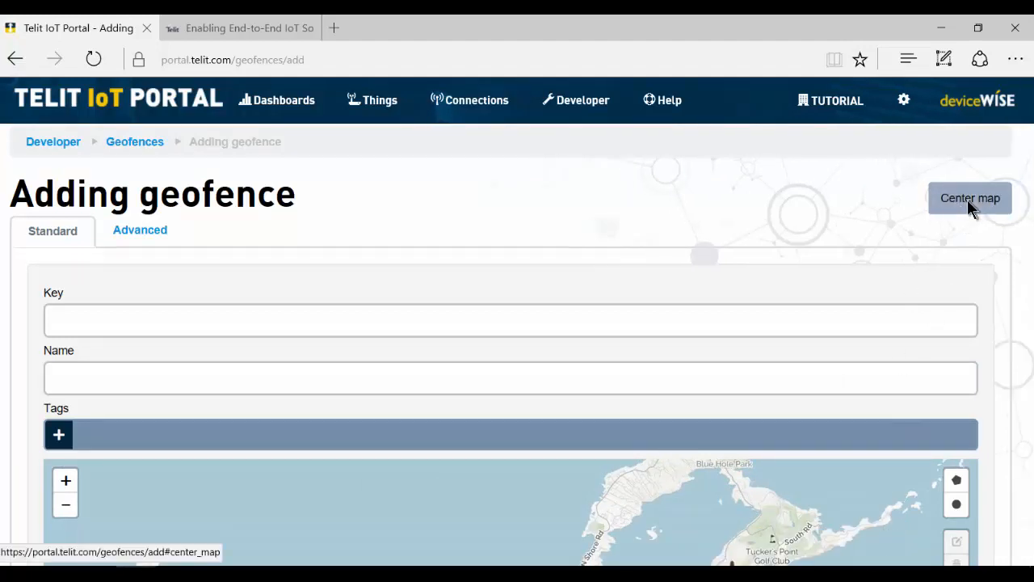
Center the geofence map on the previously used Boca Raton street address
click(969, 203)
click(499, 225)
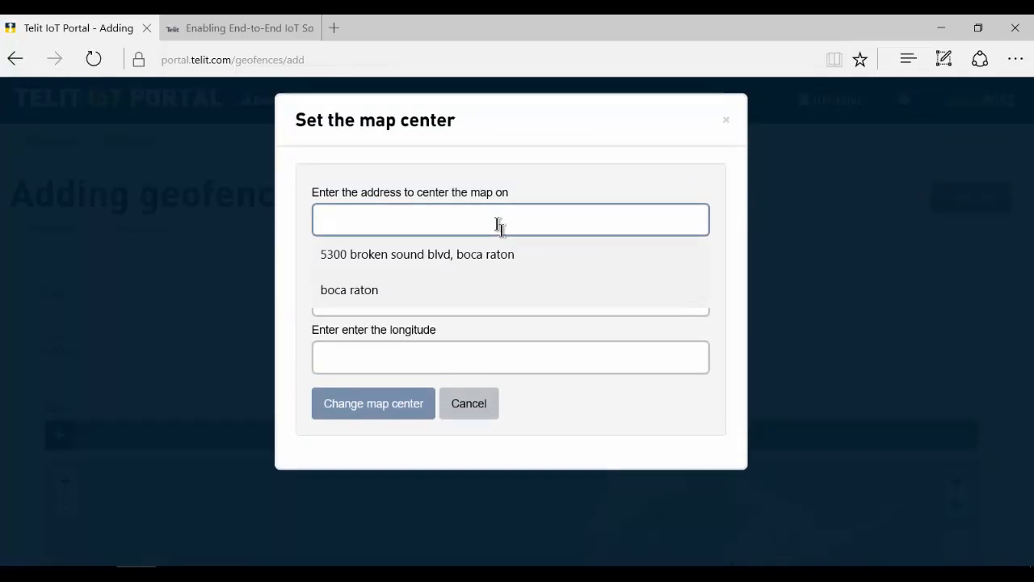
click(421, 254)
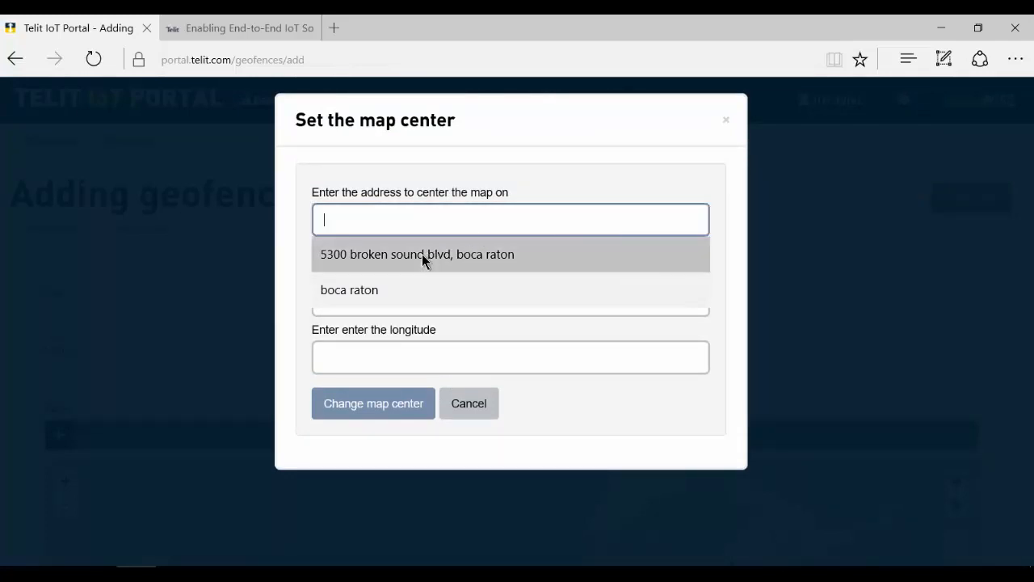
click(371, 401)
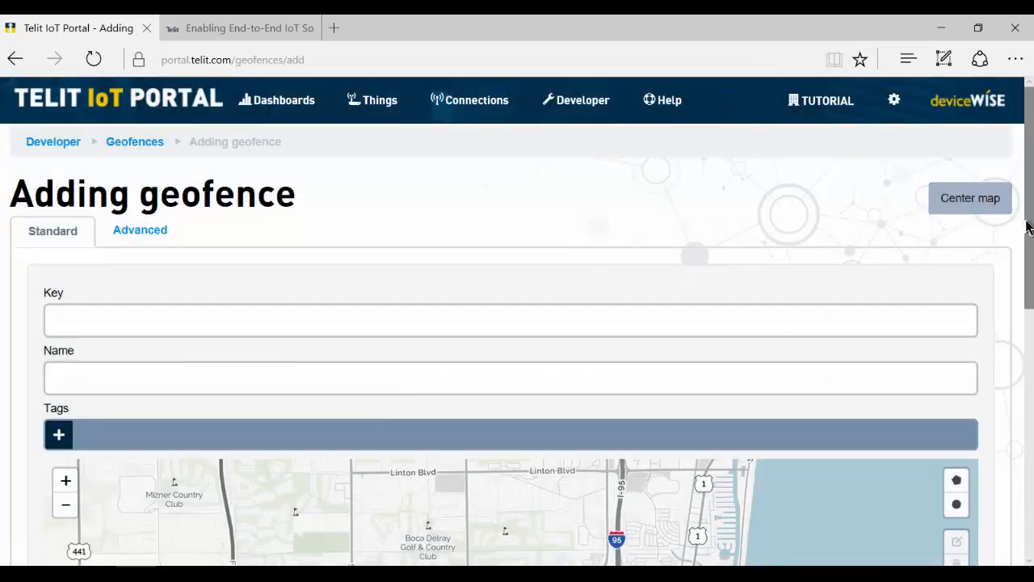
Set the geofence's key to Circle_fence and its name to Circle fence
scroll(1027, 242, down, 3)
scroll(1030, 258, down, 2)
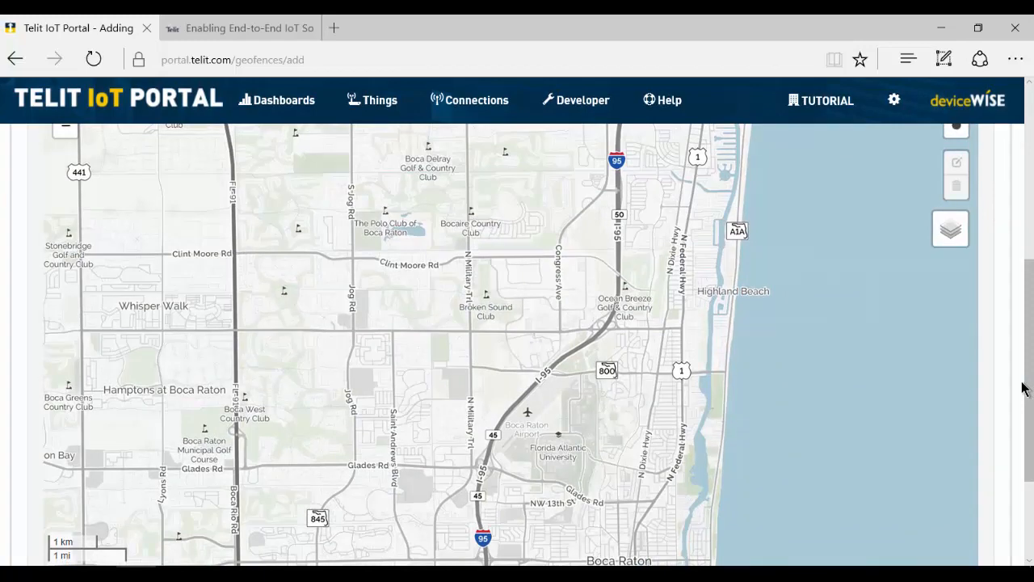
drag(1024, 374, 1030, 255)
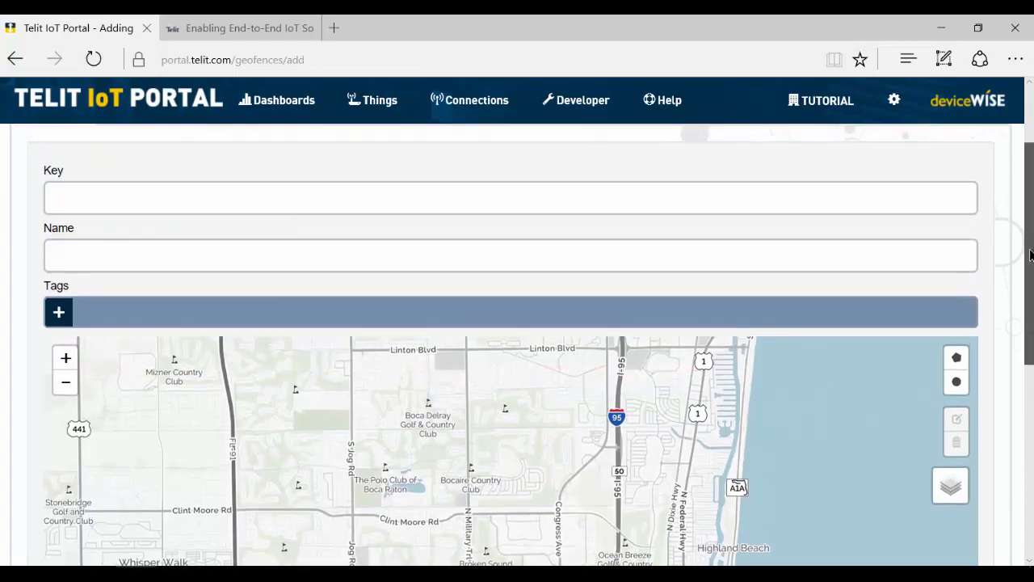
click(307, 202)
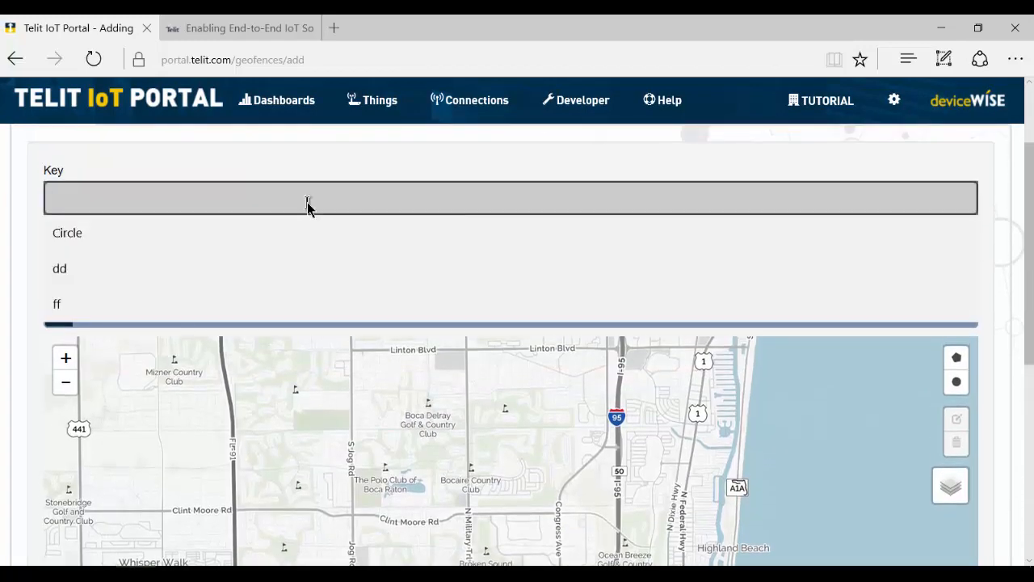
text(Circ)
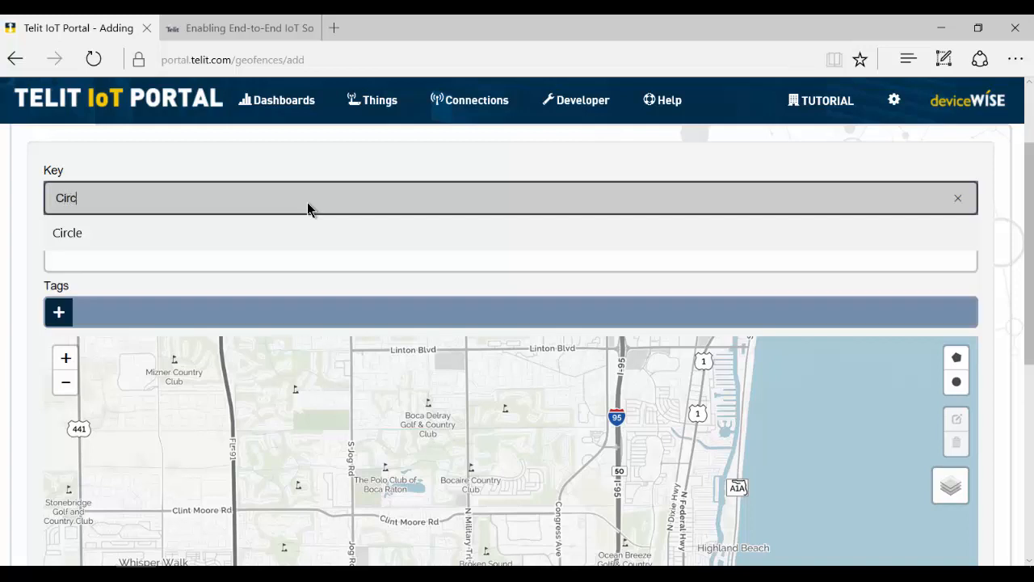
text(le _)
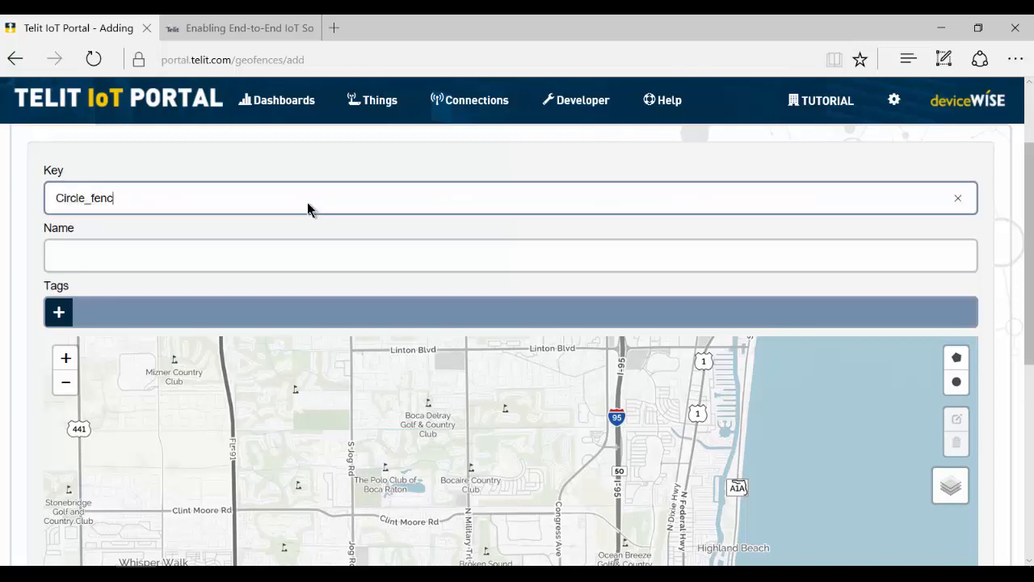
click(122, 255)
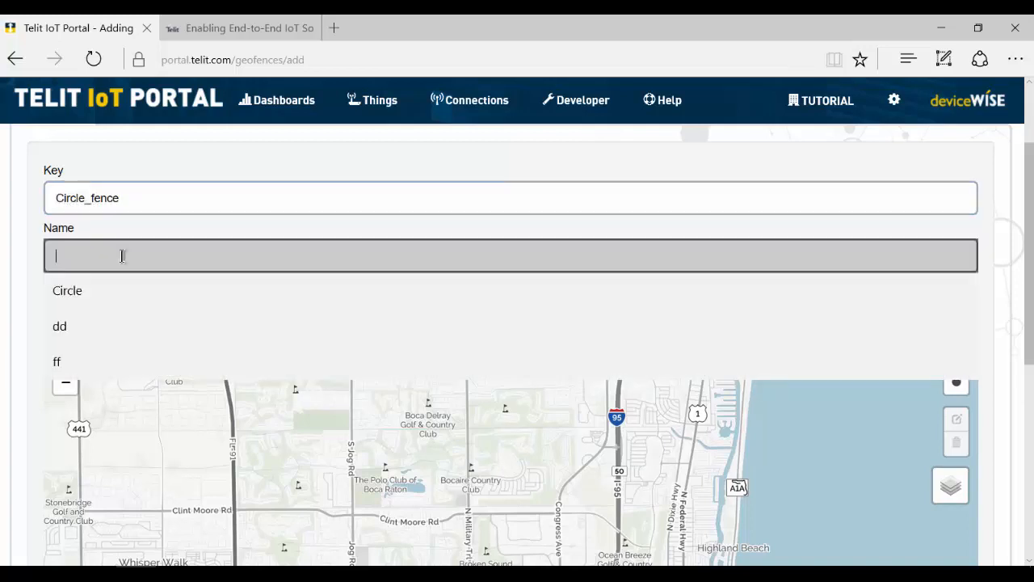
text(Circle)
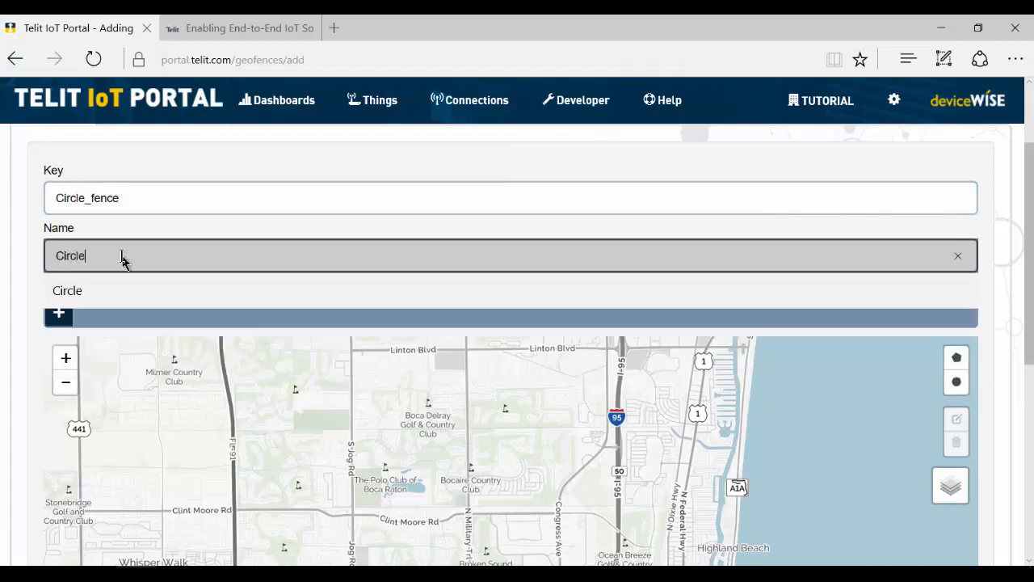
text( fe)
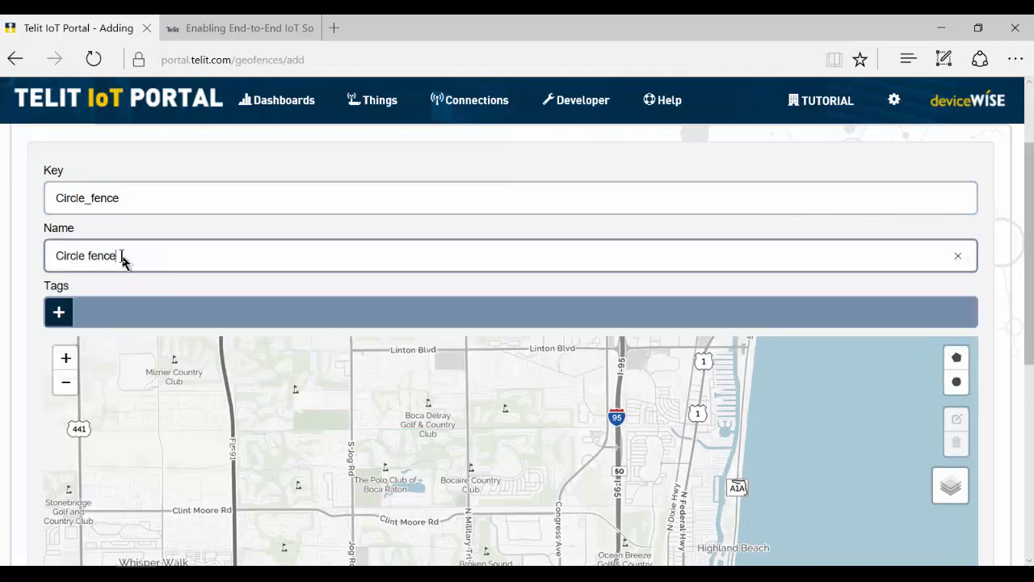
text(nce)
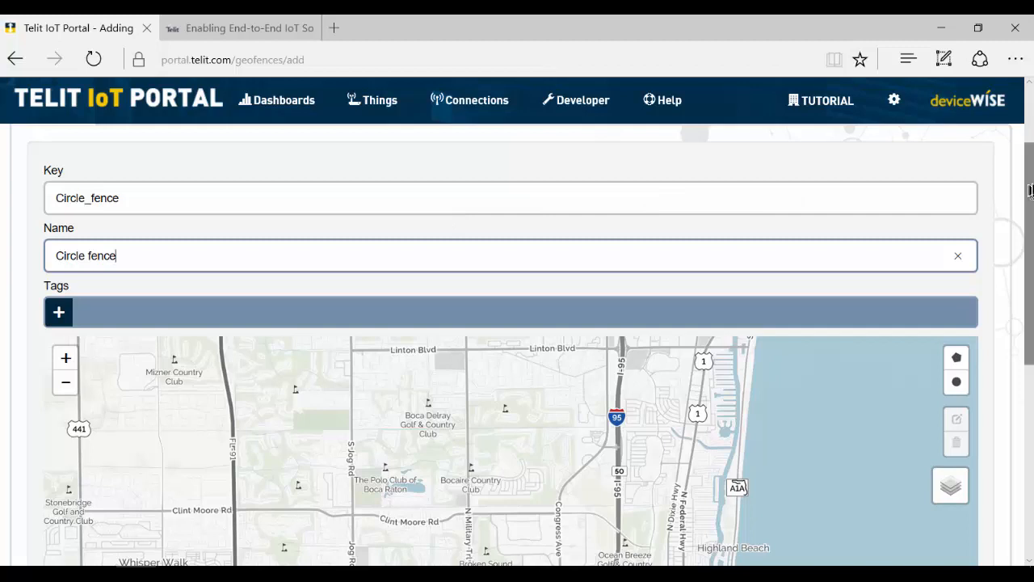
Draw a circular geofence with a radius of about 3 km, centered near Broken Sound Club
drag(1030, 190, 1025, 242)
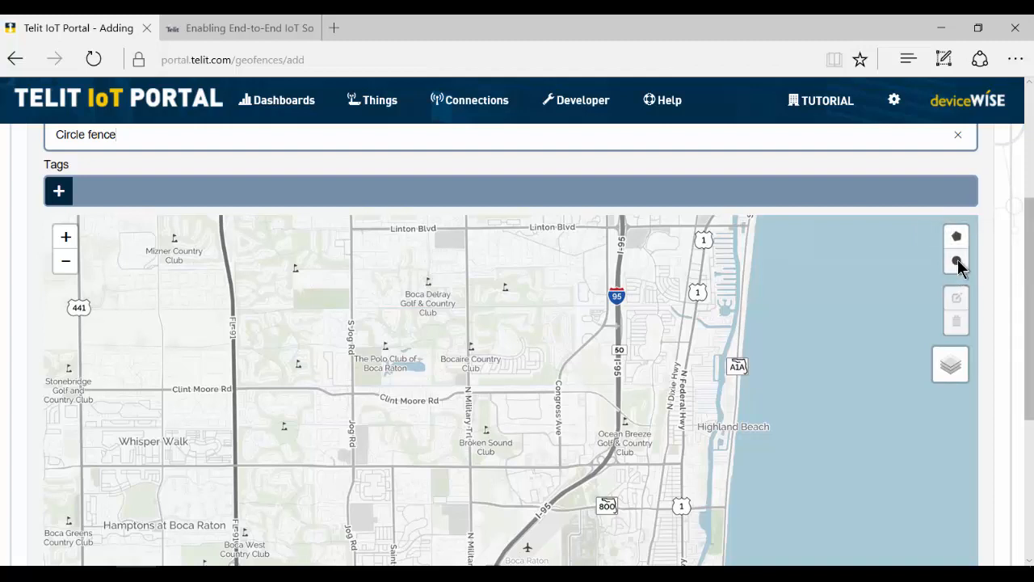
click(956, 262)
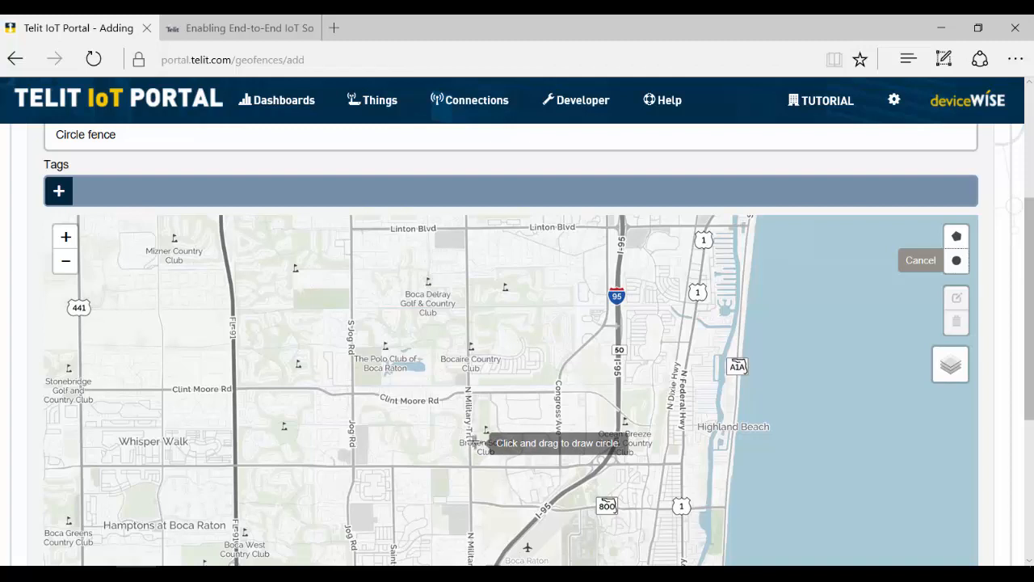
drag(473, 441, 616, 442)
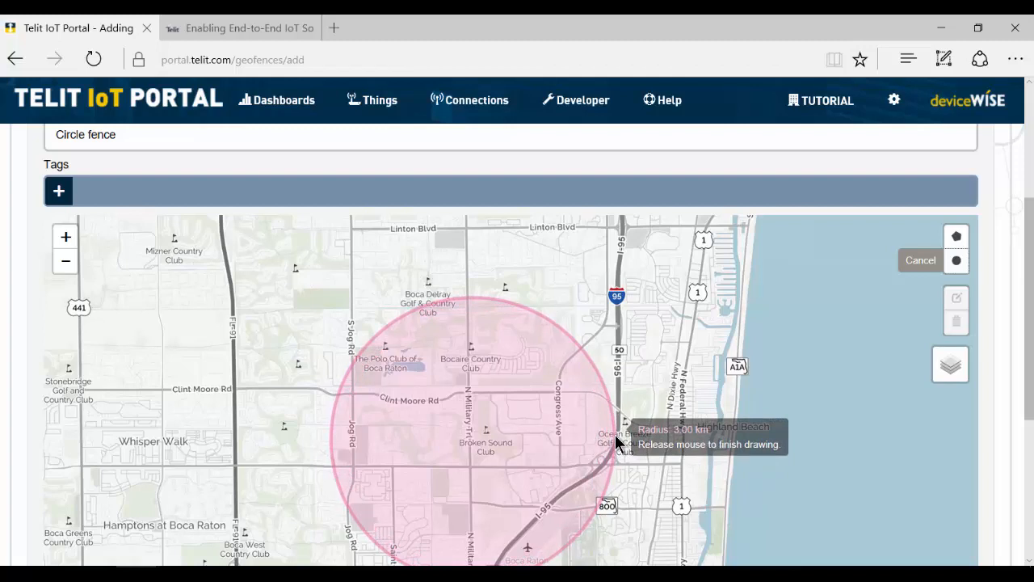
drag(616, 442, 616, 441)
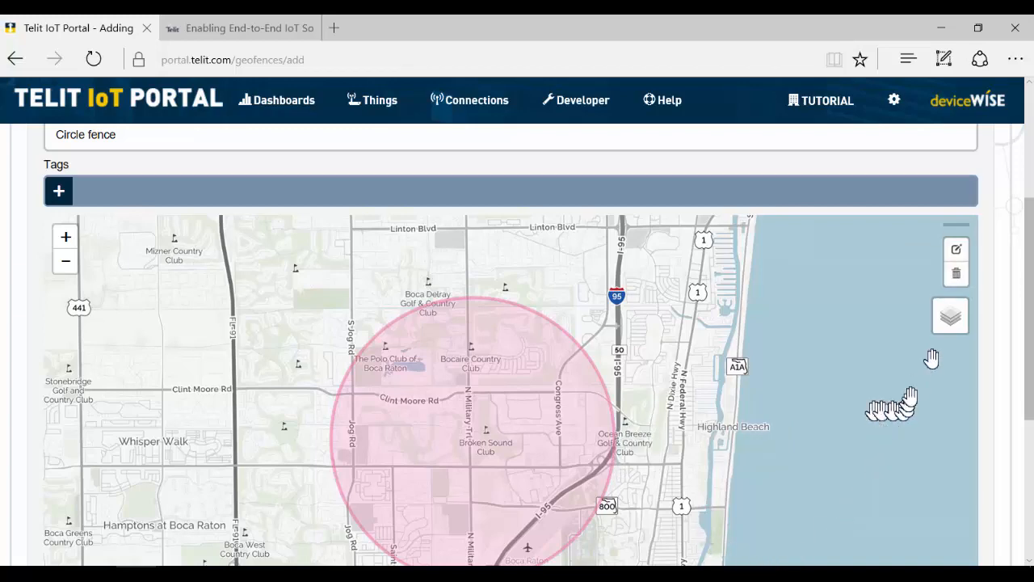
Try to edit the circle by moving its center slightly east onto Broken Sound Club and shrinking its radius
drag(1032, 275, 1032, 321)
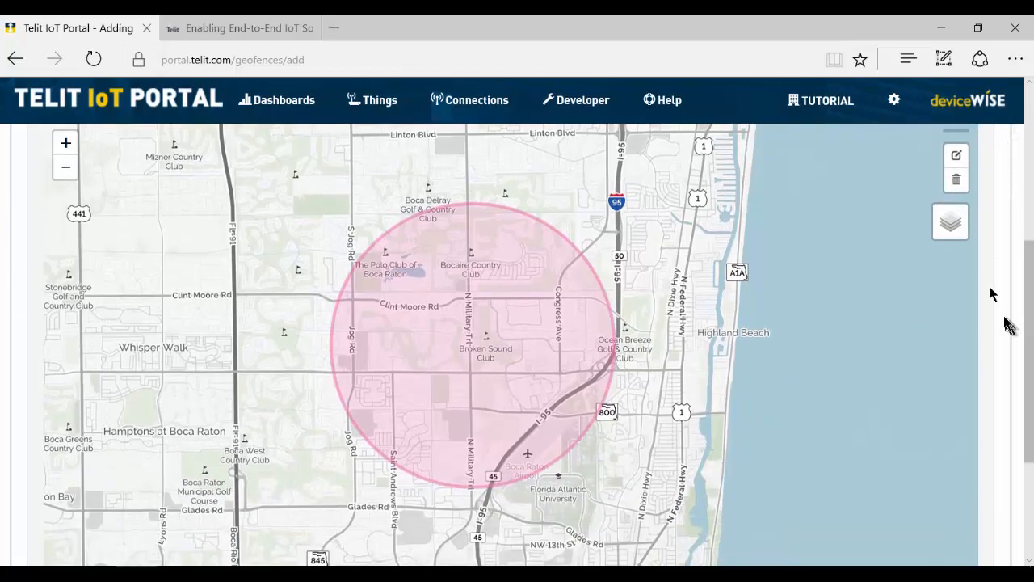
click(956, 157)
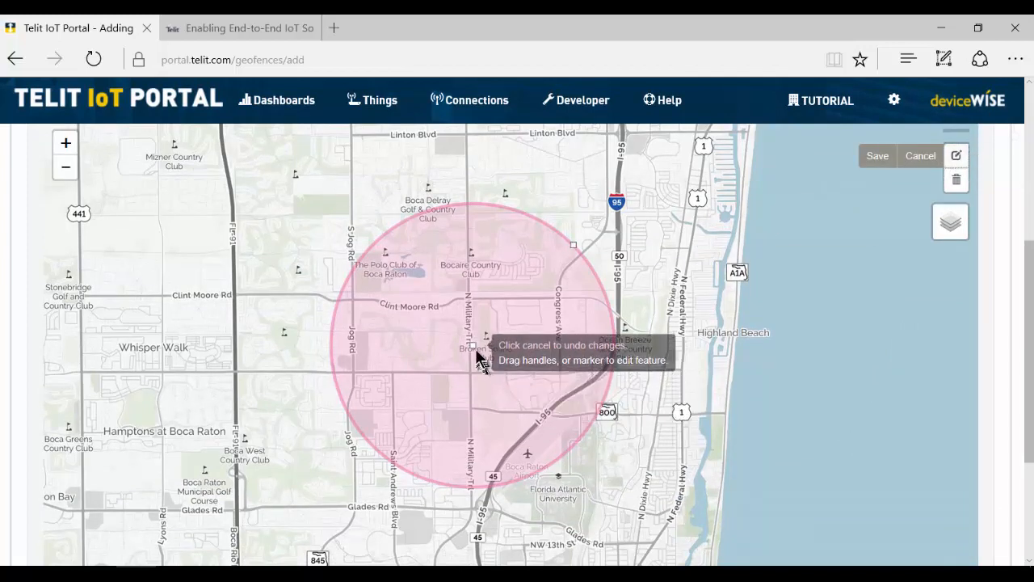
mouse_move(471, 347)
mouse_down()
mouse_move(439, 362)
mouse_move(454, 370)
mouse_move(486, 352)
mouse_up()
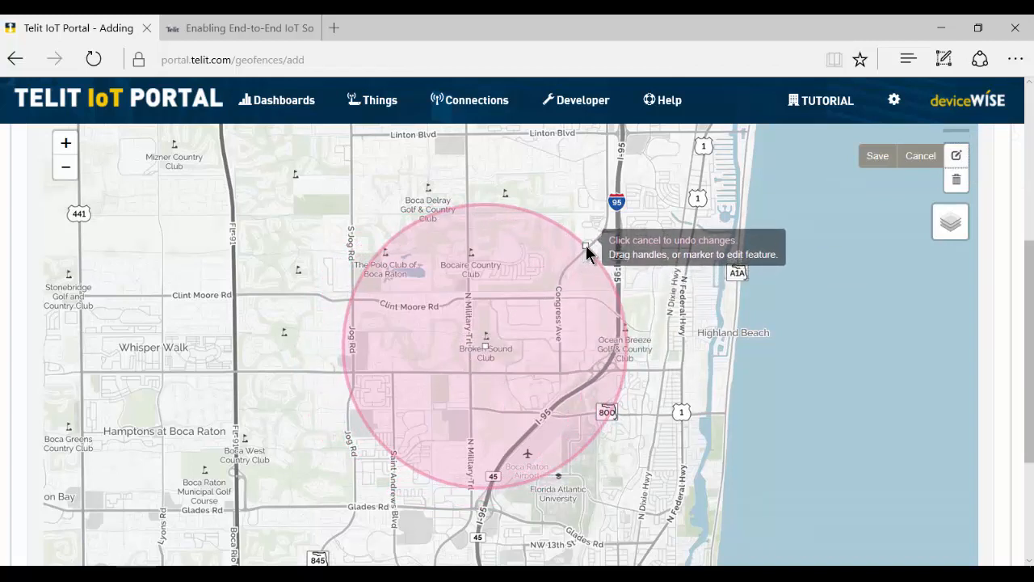
drag(586, 246, 526, 314)
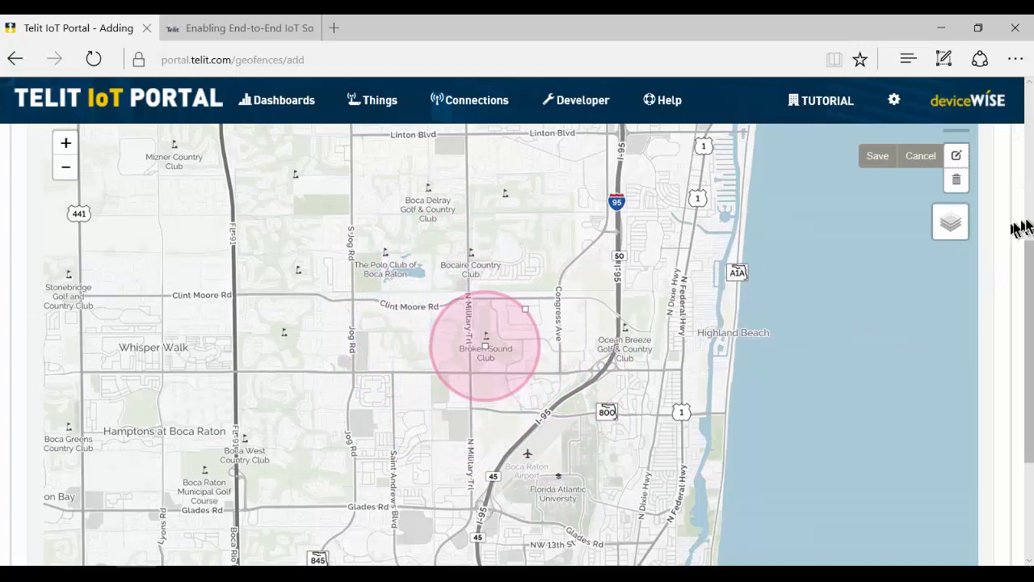
Submit the completed form to add the Circle fence geofence
scroll(1028, 259, up, 5)
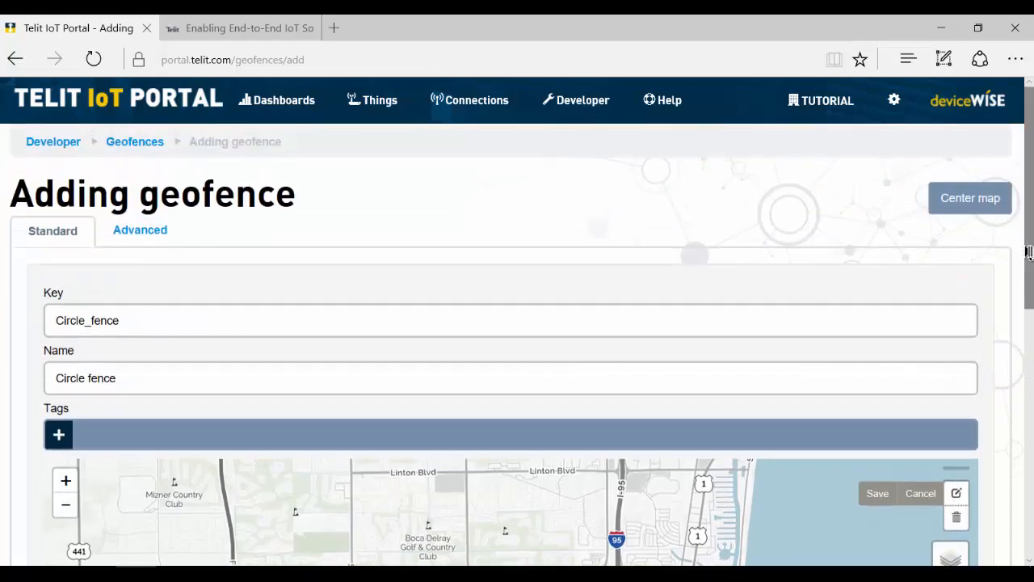
drag(1027, 258, 1029, 509)
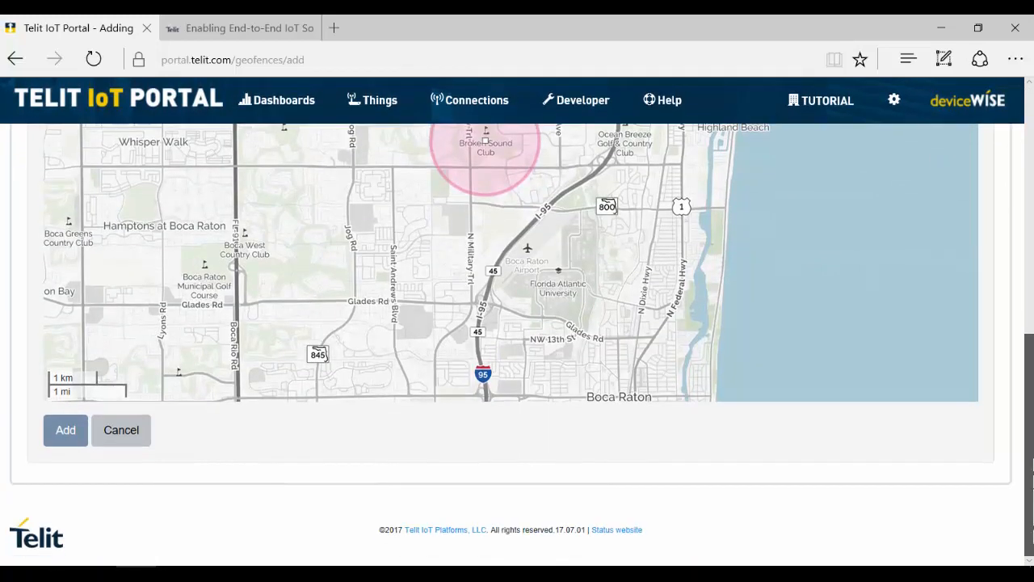
click(66, 433)
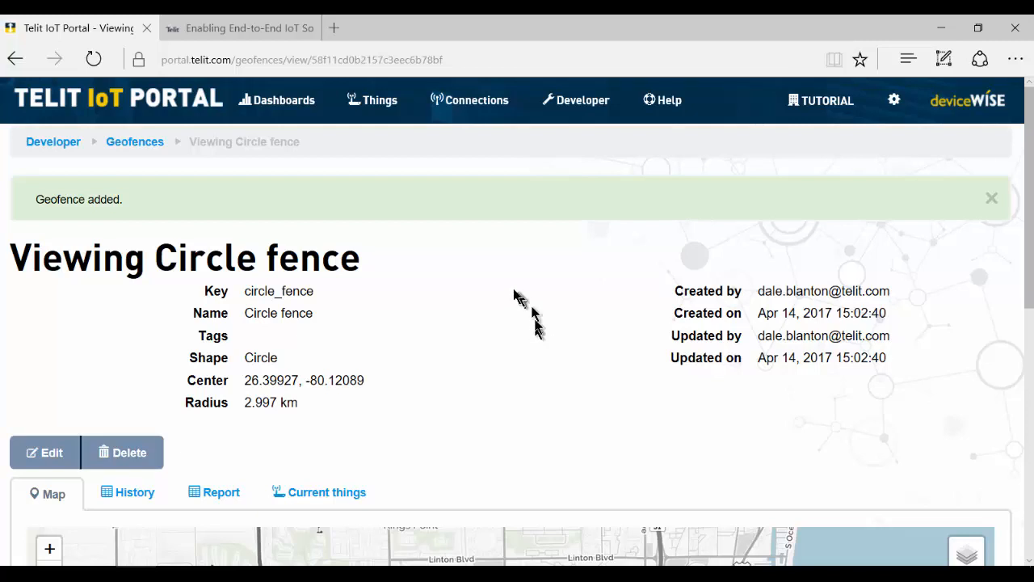
Return to the geofence list, start another new geofence and dismiss the location permission notice
click(148, 143)
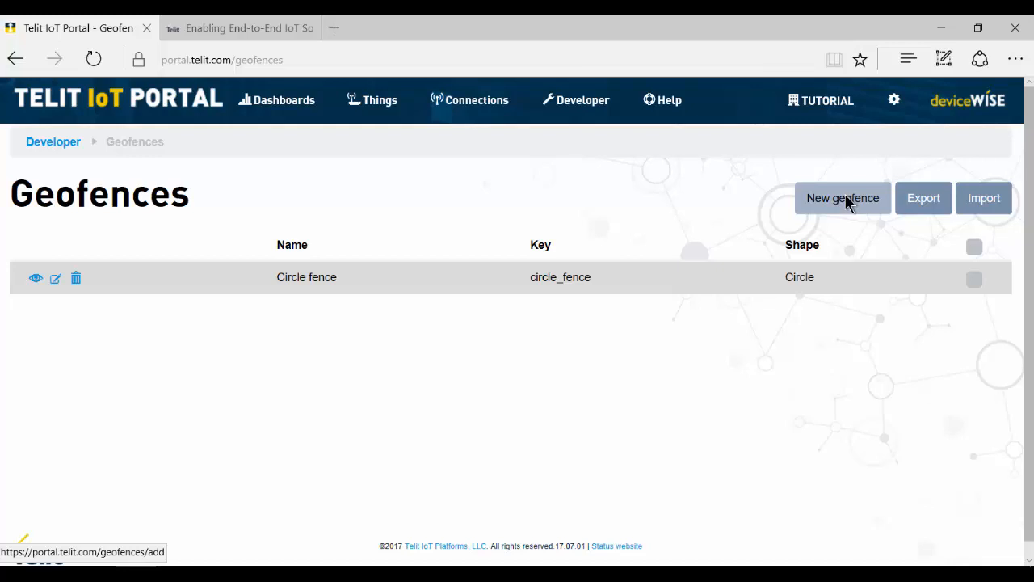
click(845, 201)
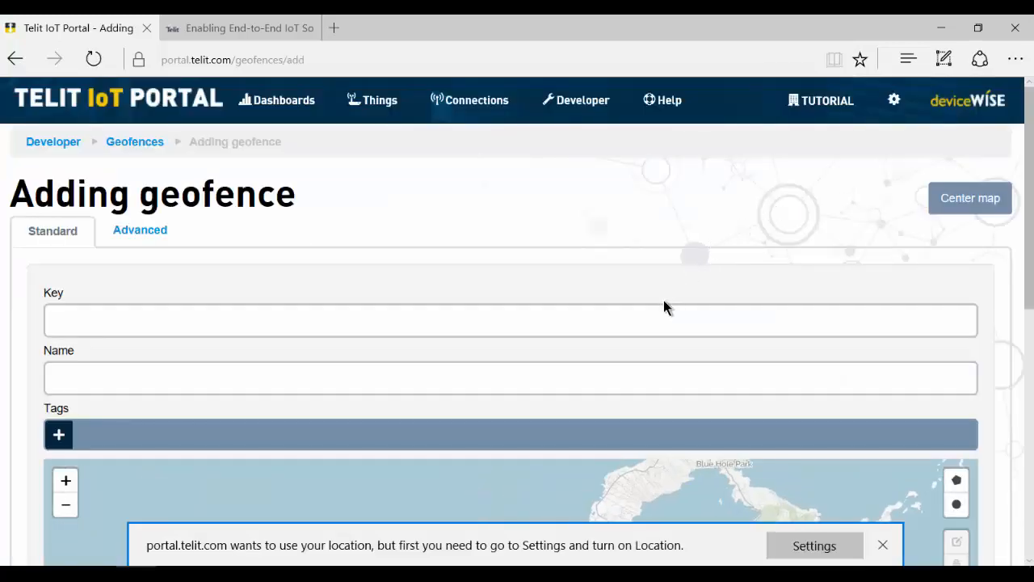
click(882, 546)
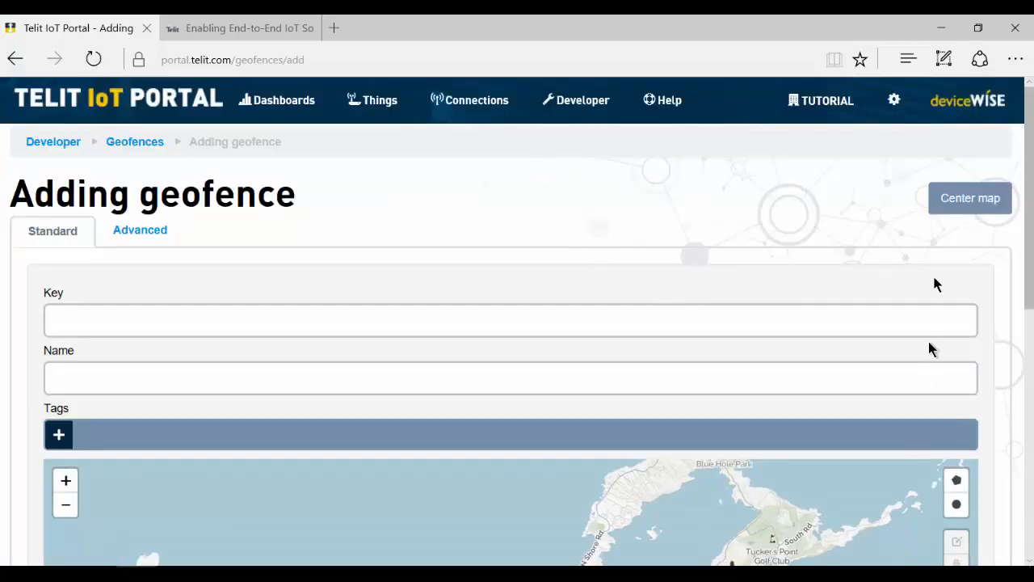
Center the second geofence's map on the same saved Boca Raton street address
click(961, 203)
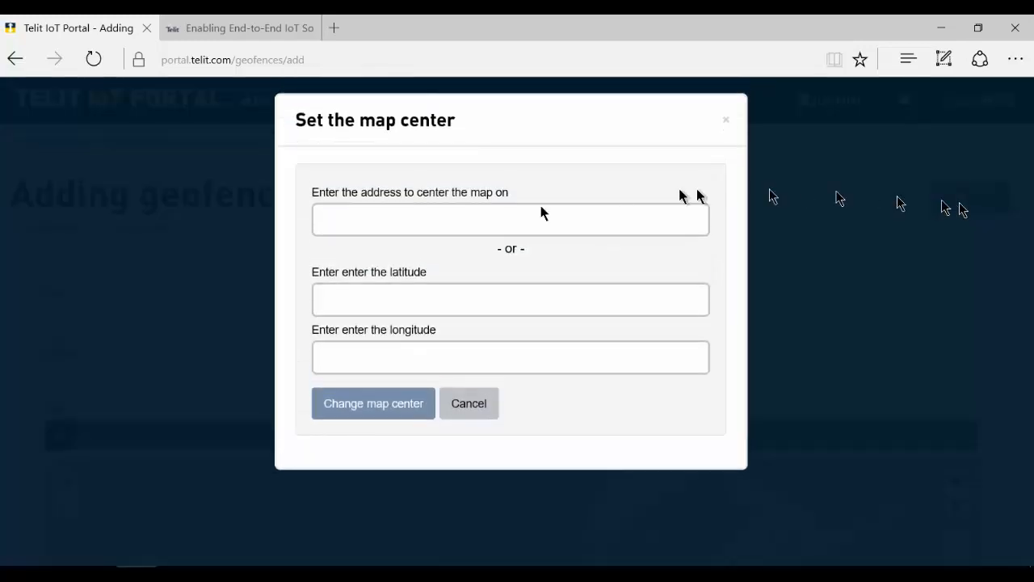
click(419, 221)
click(410, 254)
click(369, 415)
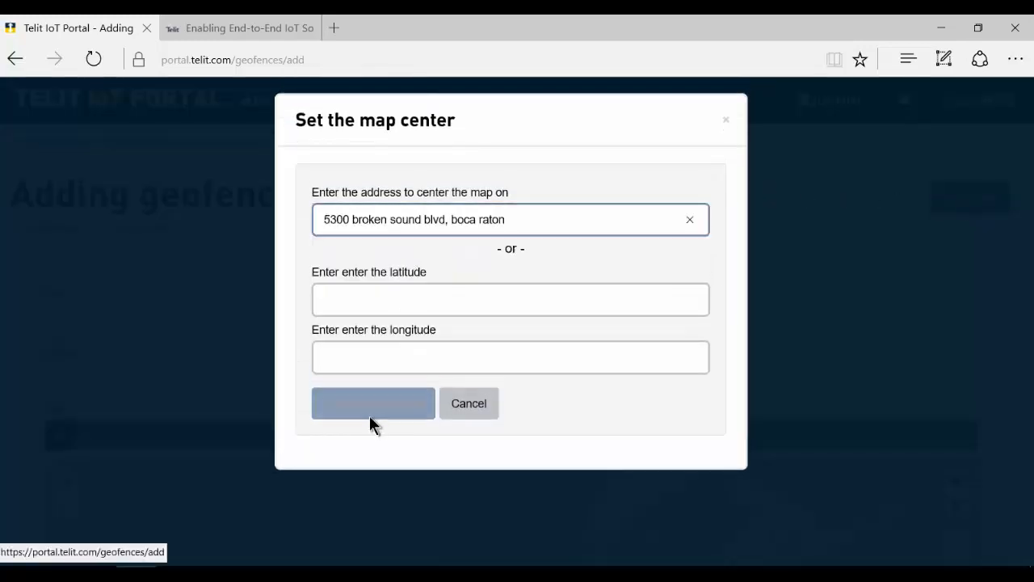
click(372, 401)
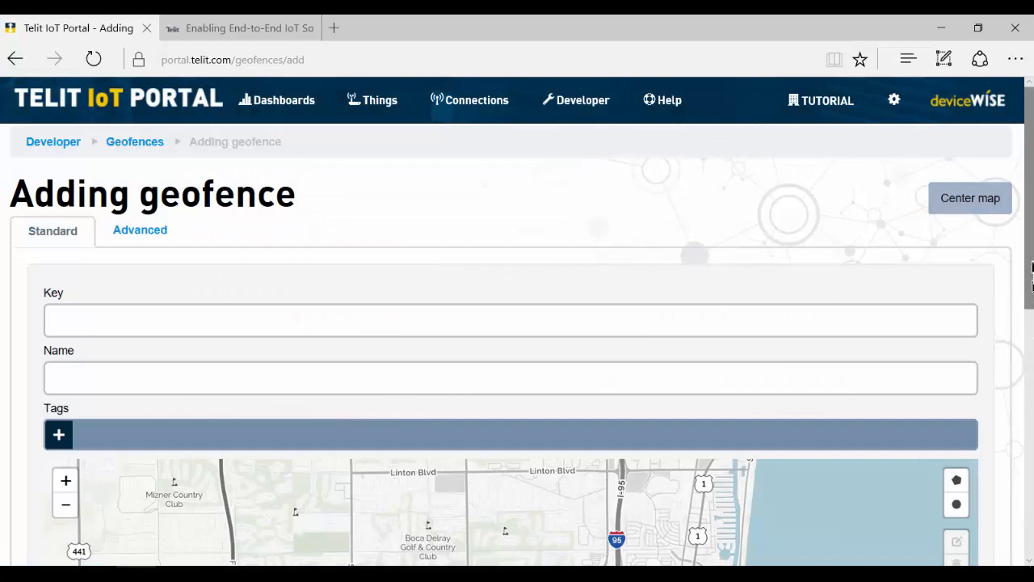
Enter Poly_fence as the second geofence's key and Poly Fence as its name
scroll(1002, 283, down, 1)
click(361, 269)
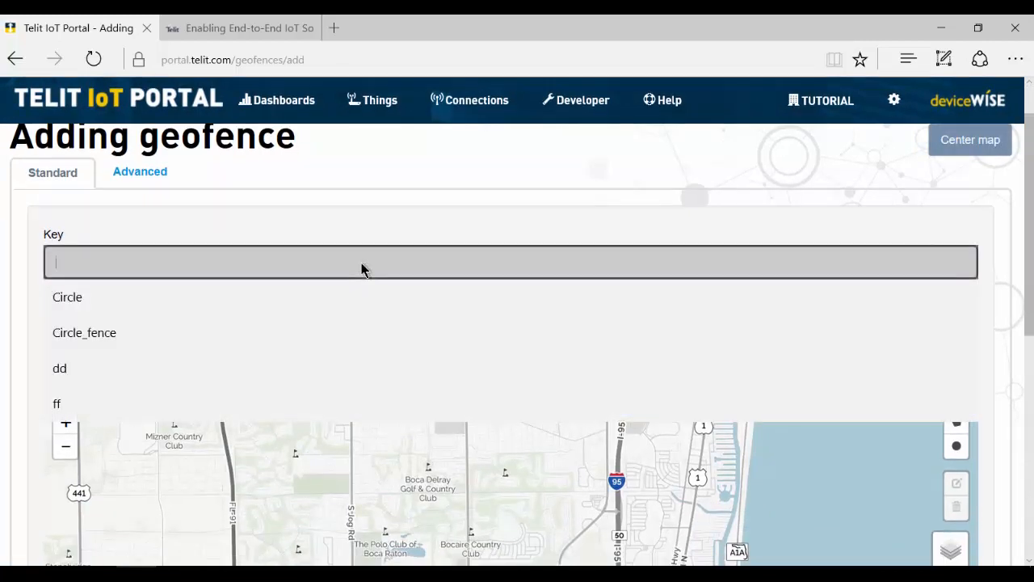
text(Poly_)
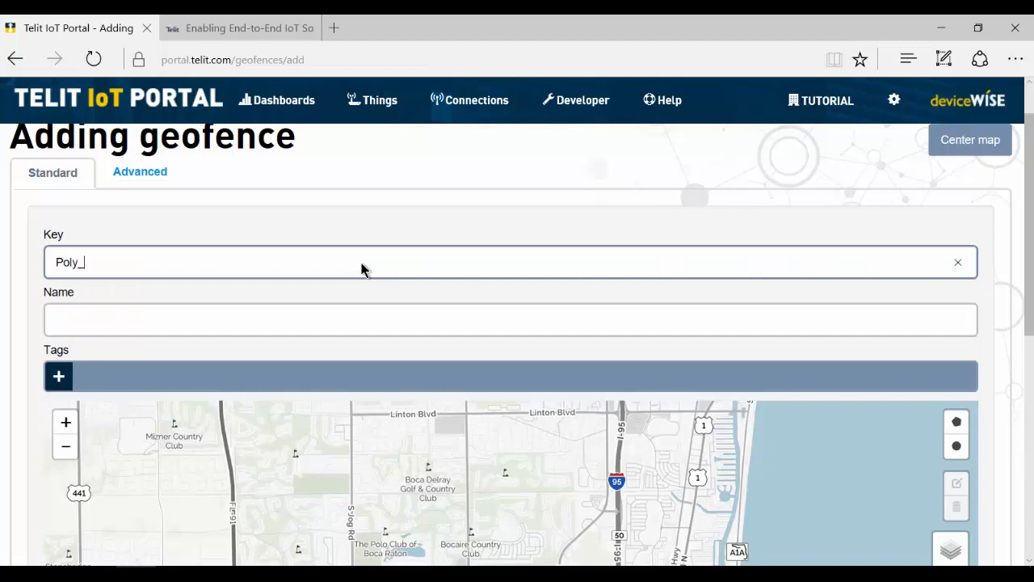
text(fence)
click(287, 322)
text(Poly Fence)
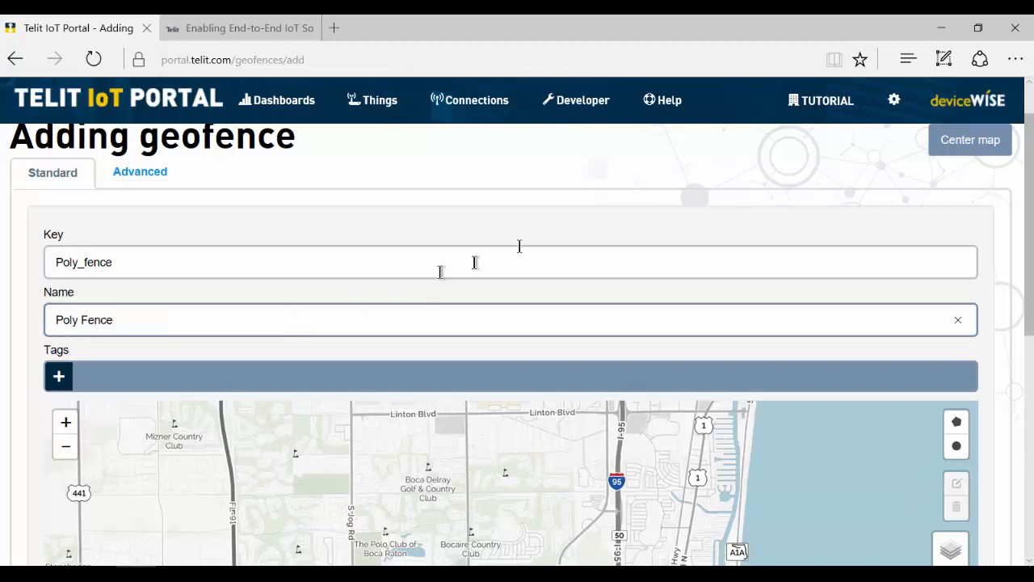
Draw a closed four-corner polygon around Broken Sound Club, from Jog Rd to Congress Ave, with its northern edge along Clint Moore Rd
scroll(1026, 263, down, 1)
scroll(1030, 263, down, 2)
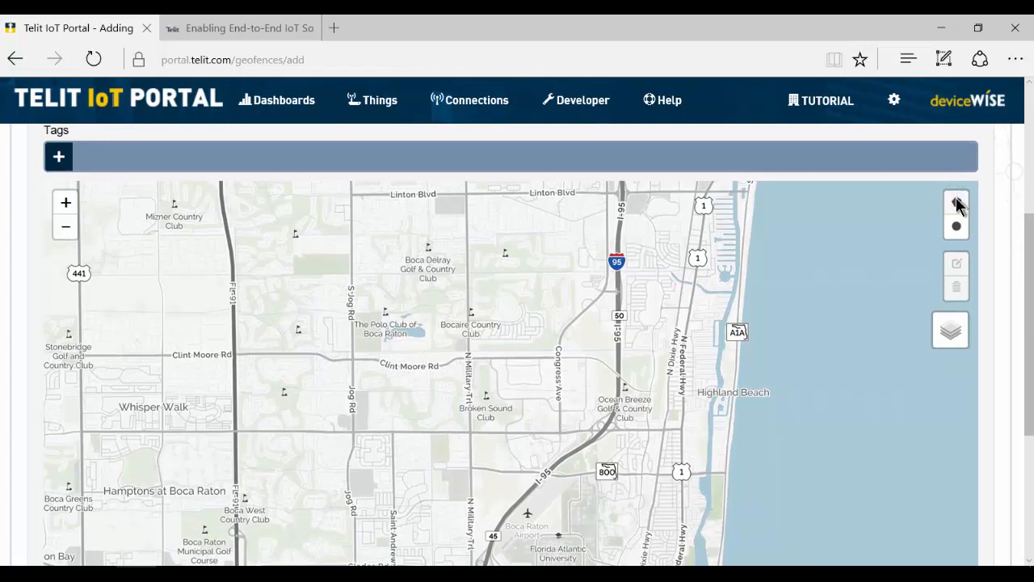
click(957, 202)
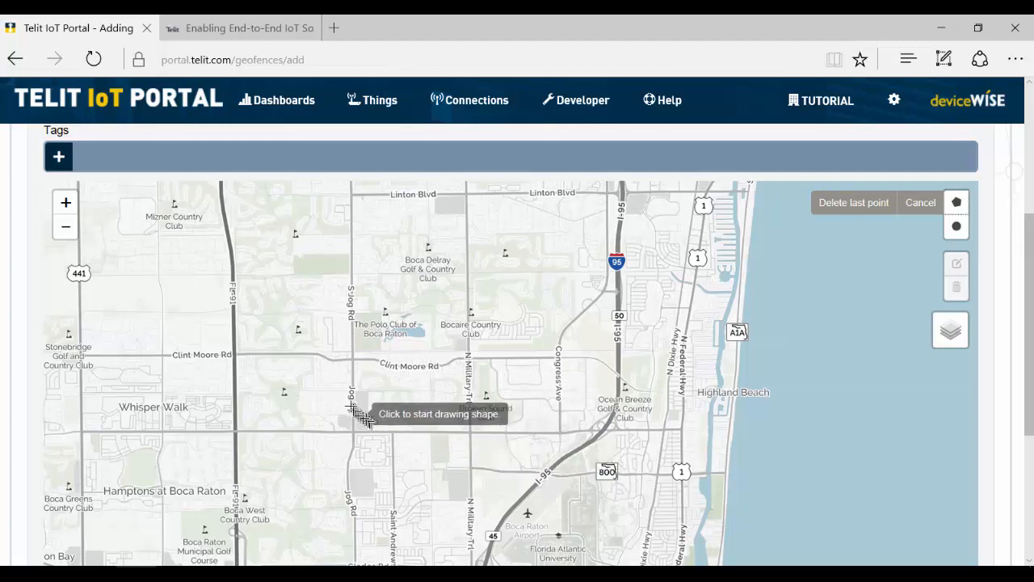
click(351, 359)
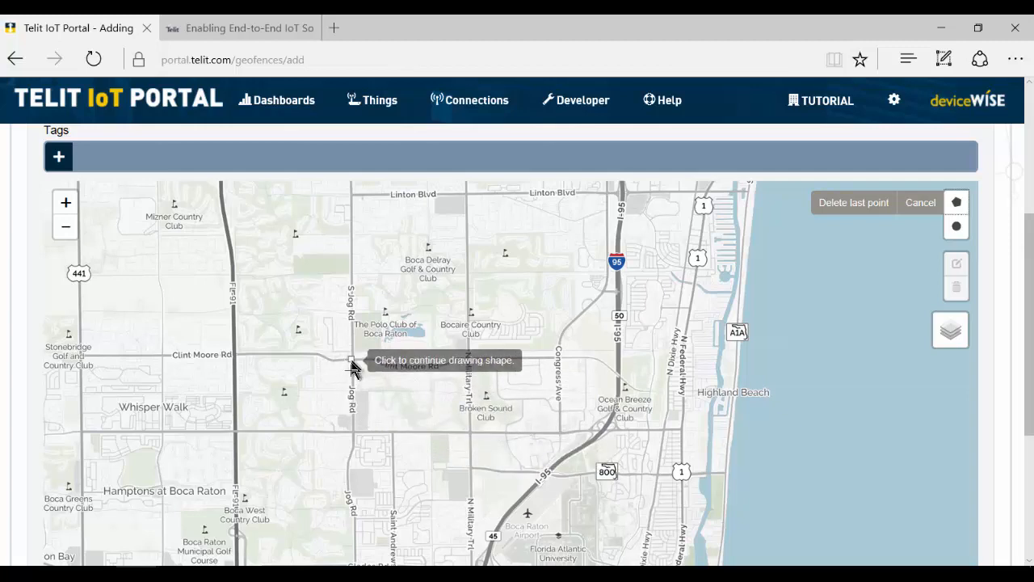
click(352, 429)
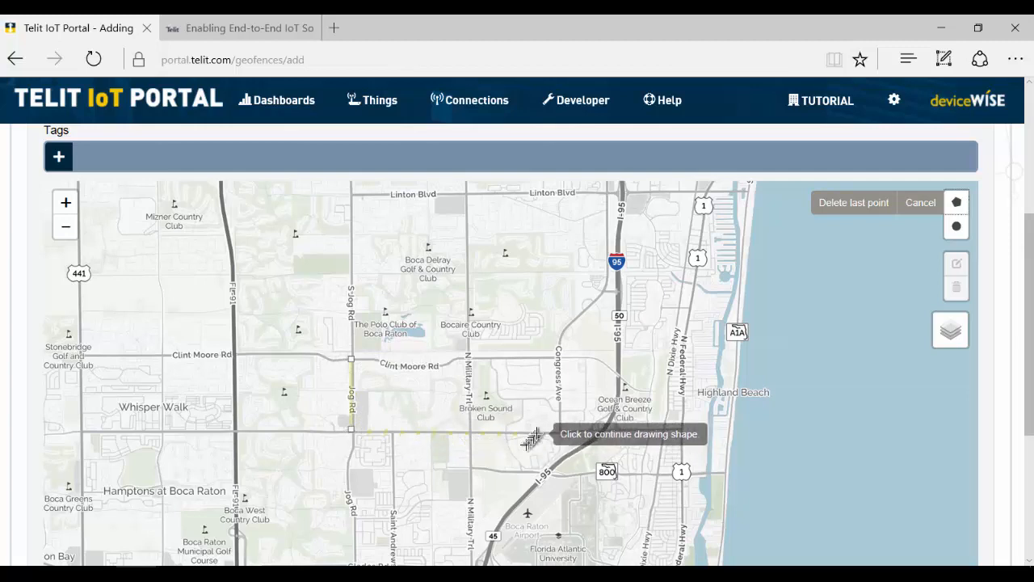
click(558, 431)
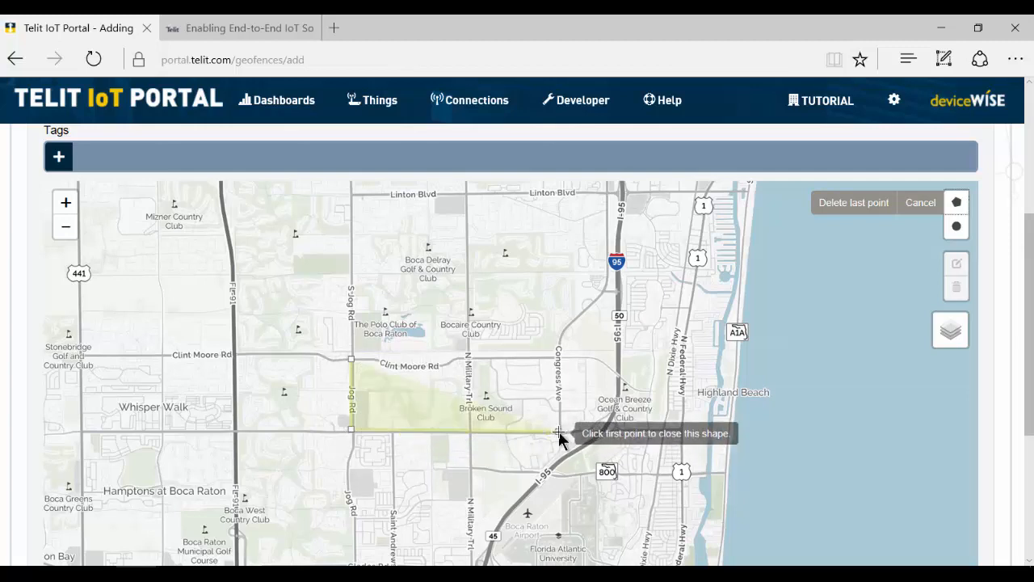
click(558, 360)
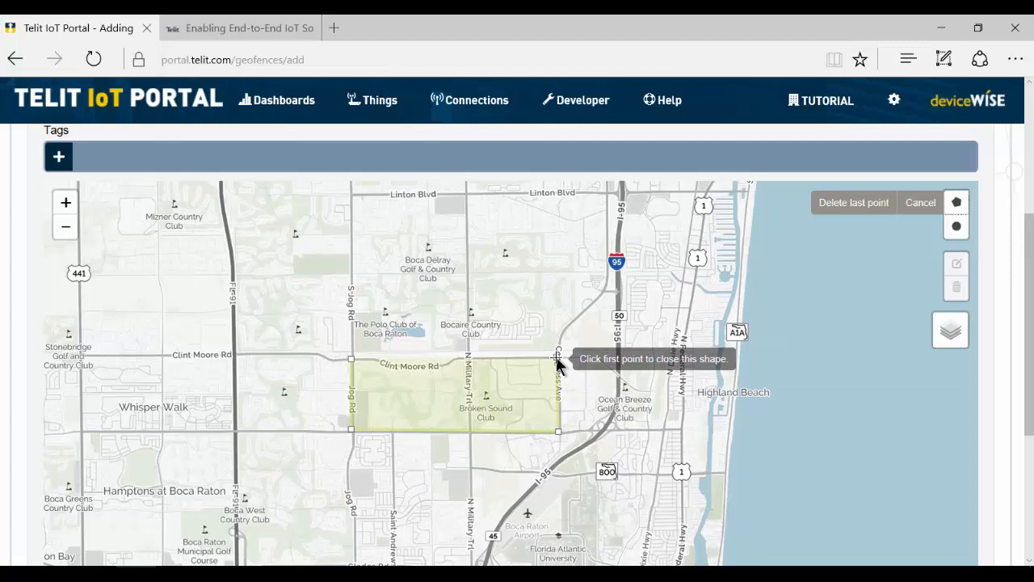
click(351, 360)
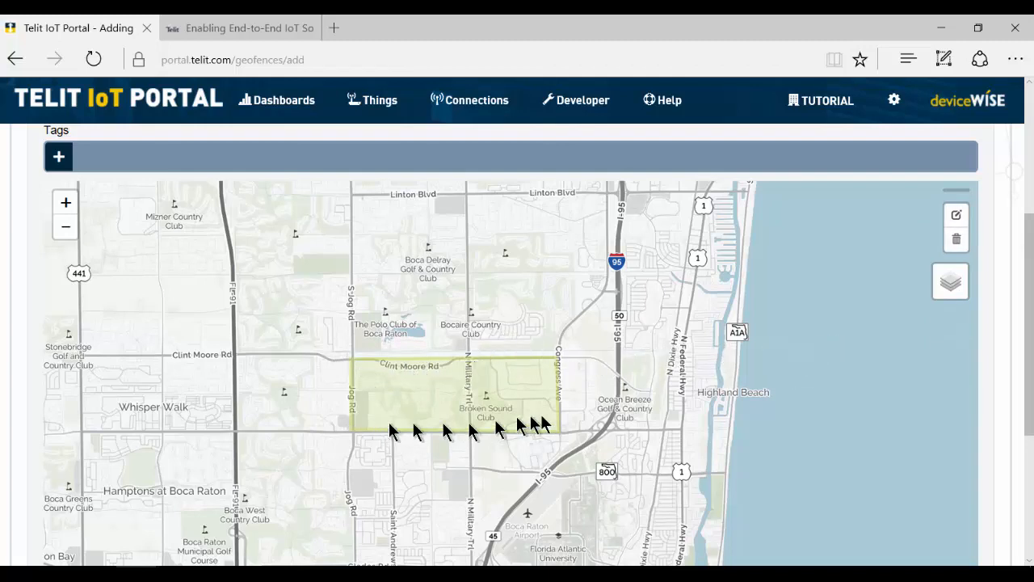
Try to reshape the polygon by moving its northern edge's midpoint and its northwest corner farther north
click(958, 215)
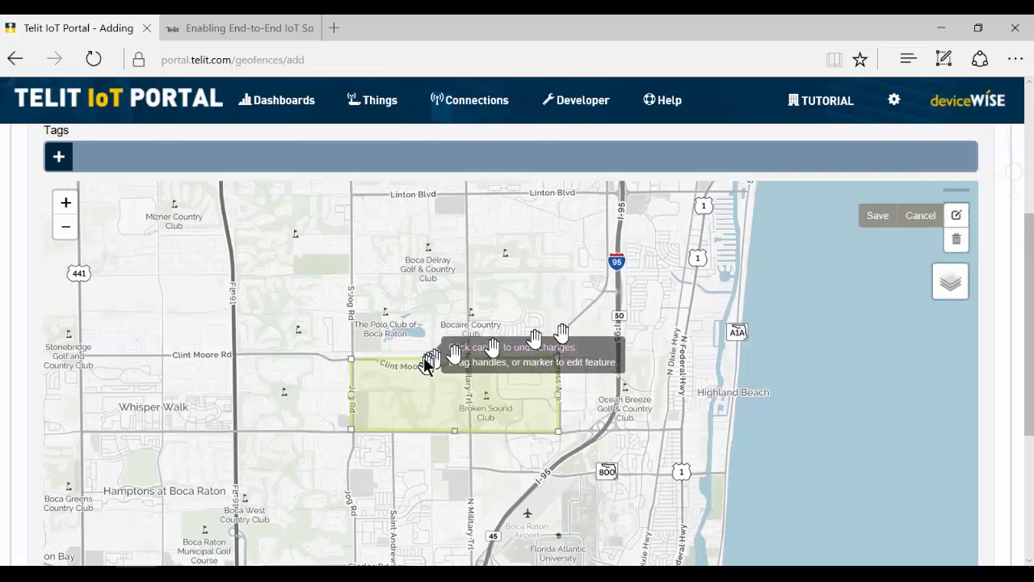
drag(458, 357, 462, 325)
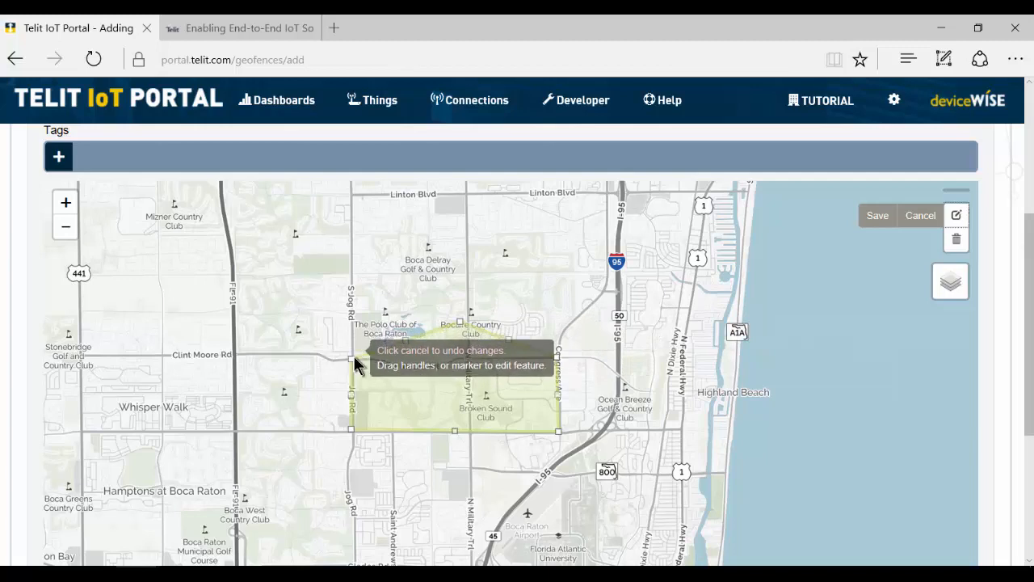
drag(355, 335, 354, 326)
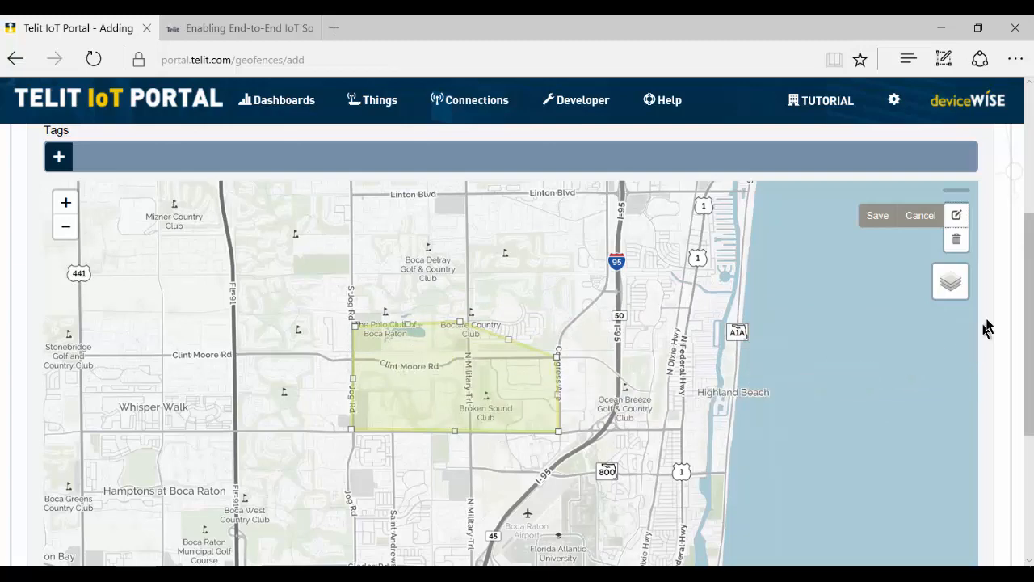
Submit the form to add the Poly Fence geofence and go back to the geofence list
drag(1029, 243, 1029, 355)
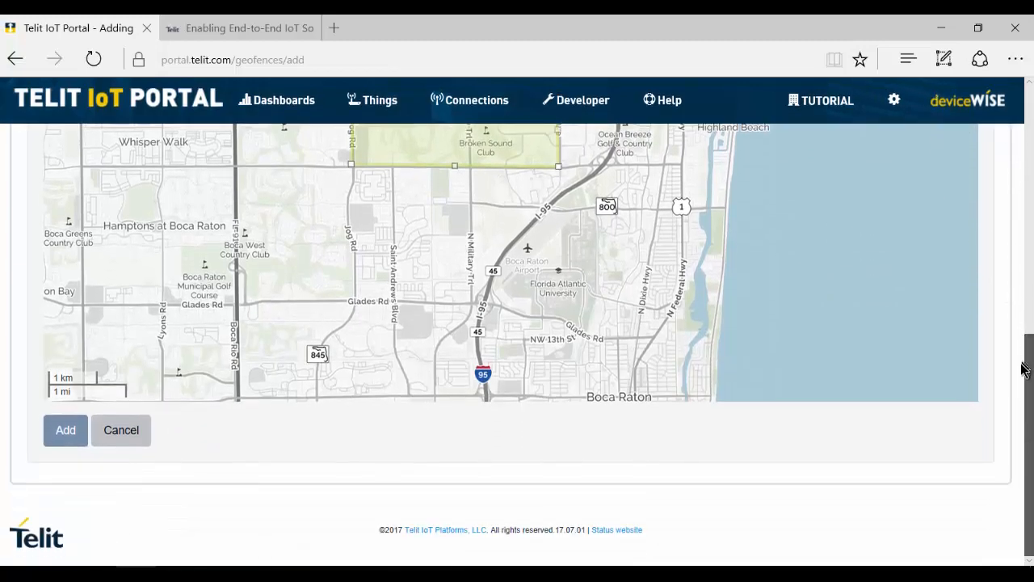
click(68, 429)
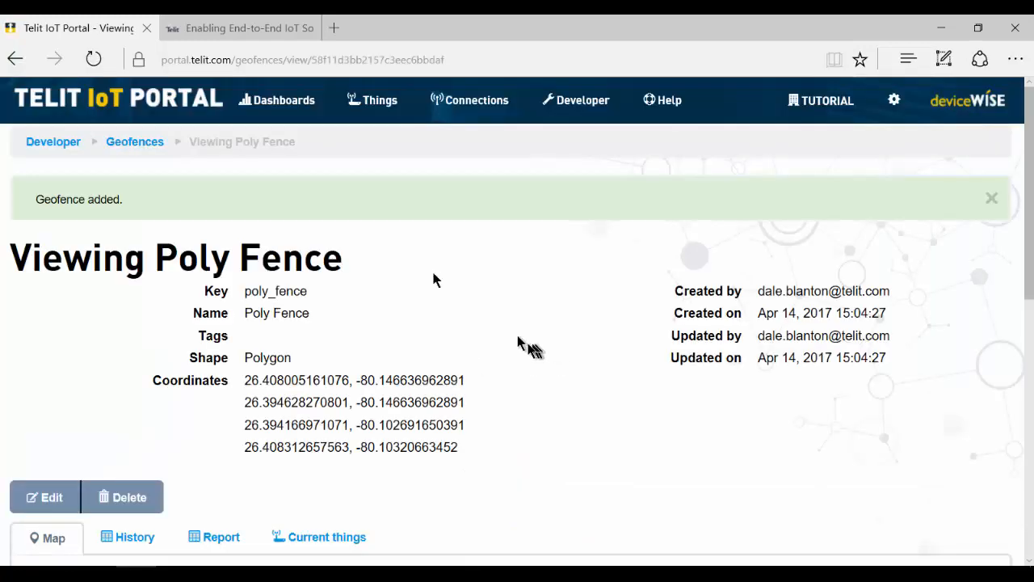
click(141, 143)
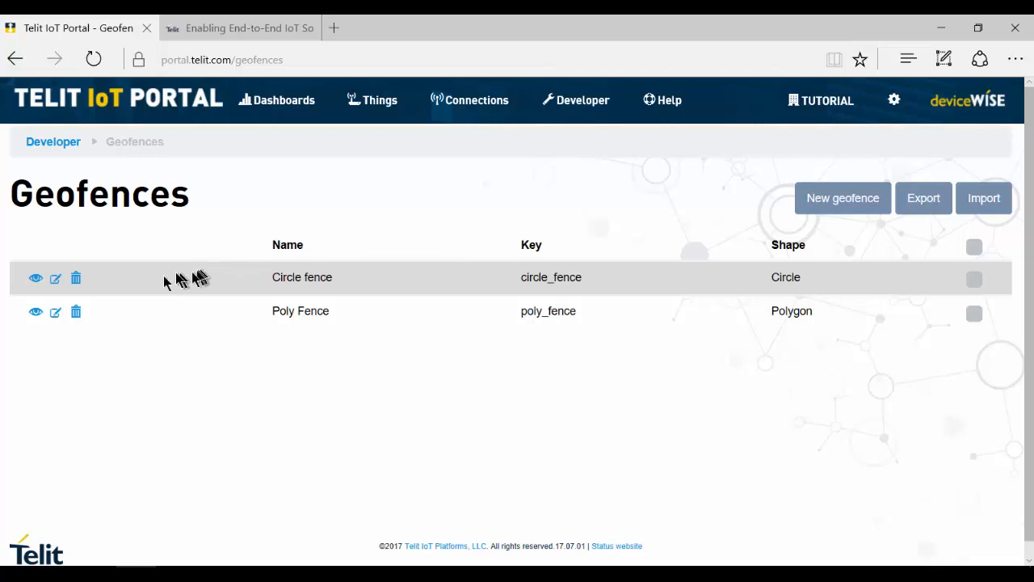
Open the Circle fence's advanced JSON definition for editing and set its radius to 10
click(55, 281)
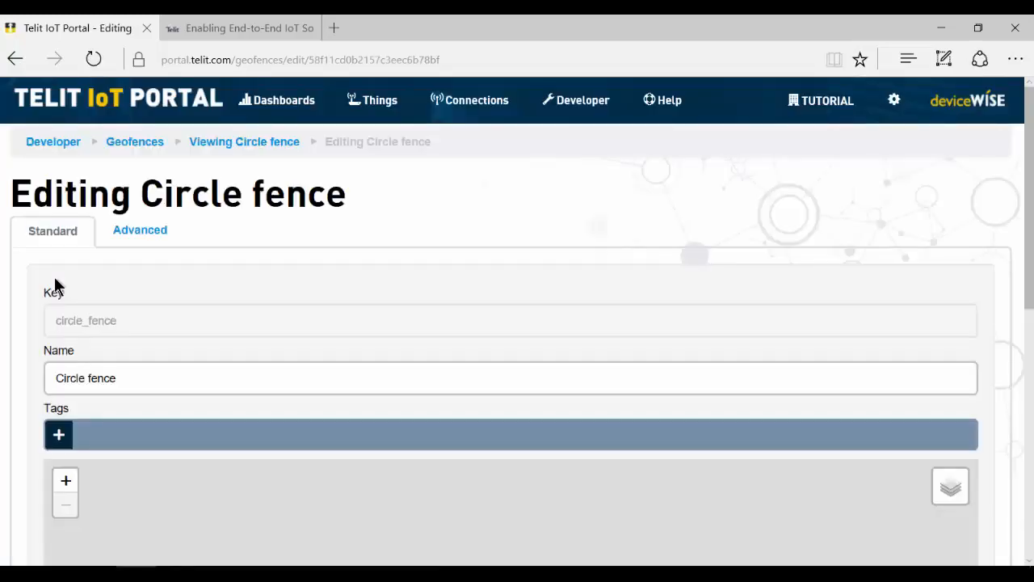
click(139, 230)
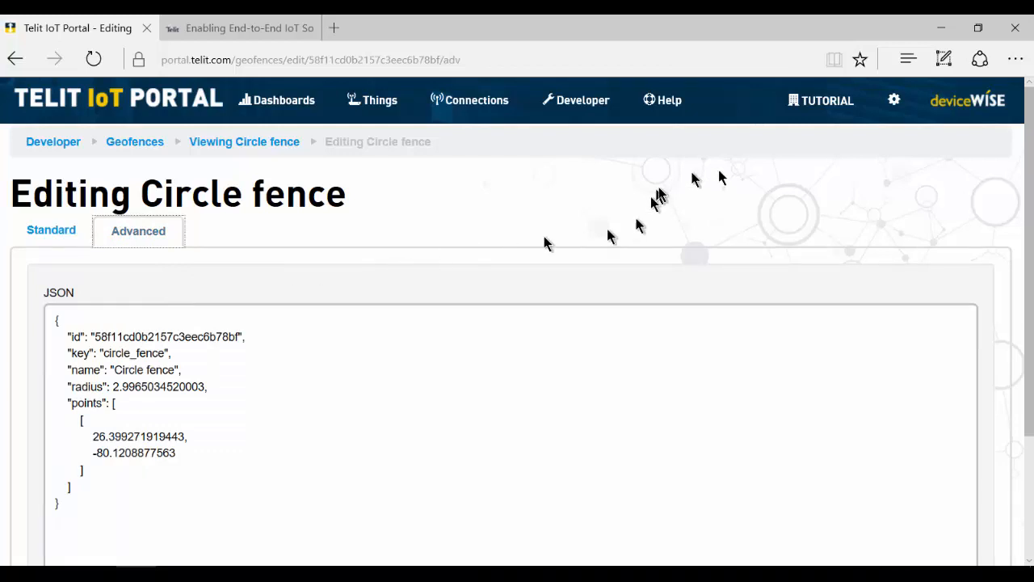
drag(1028, 265, 1028, 353)
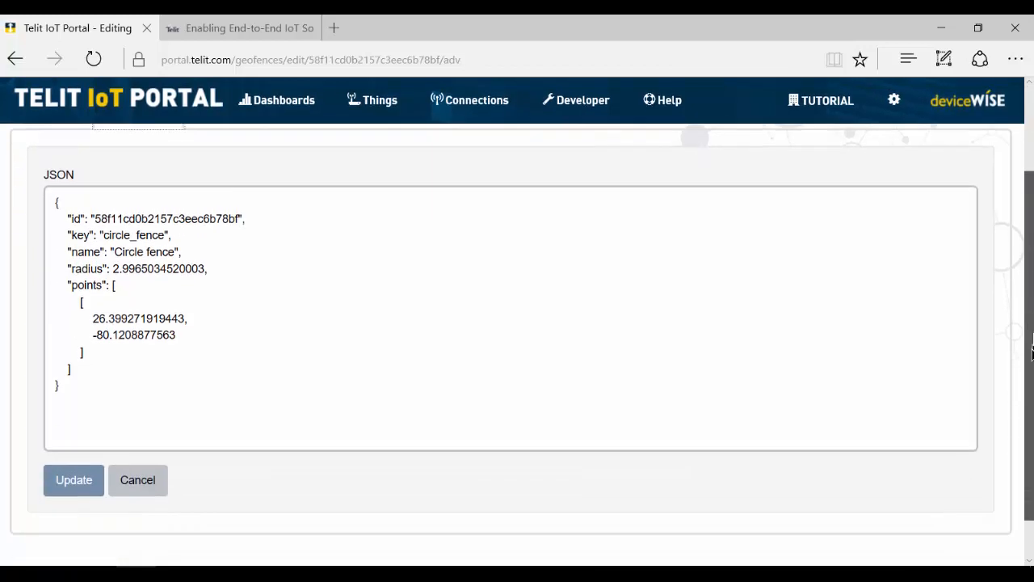
click(114, 269)
double_click(114, 269)
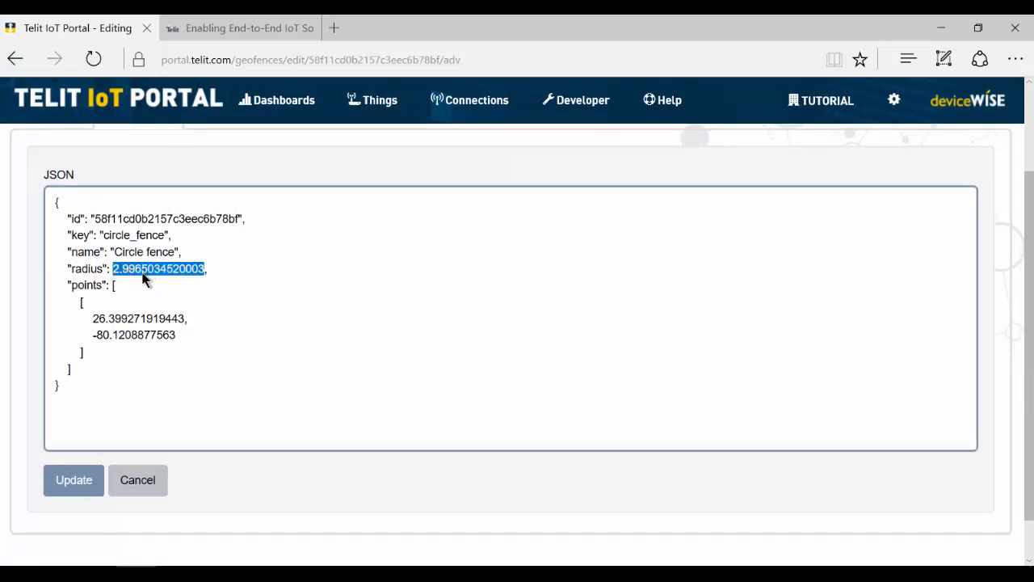
text(10,)
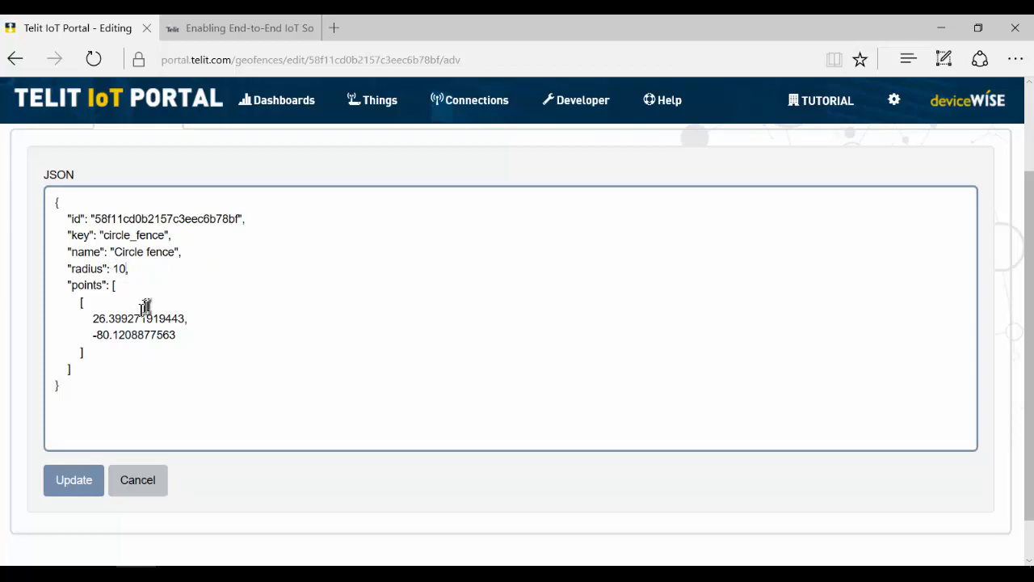
Set the Circle fence's center point to 41.88, -87.62 in the JSON and update the geofence
double_click(96, 319)
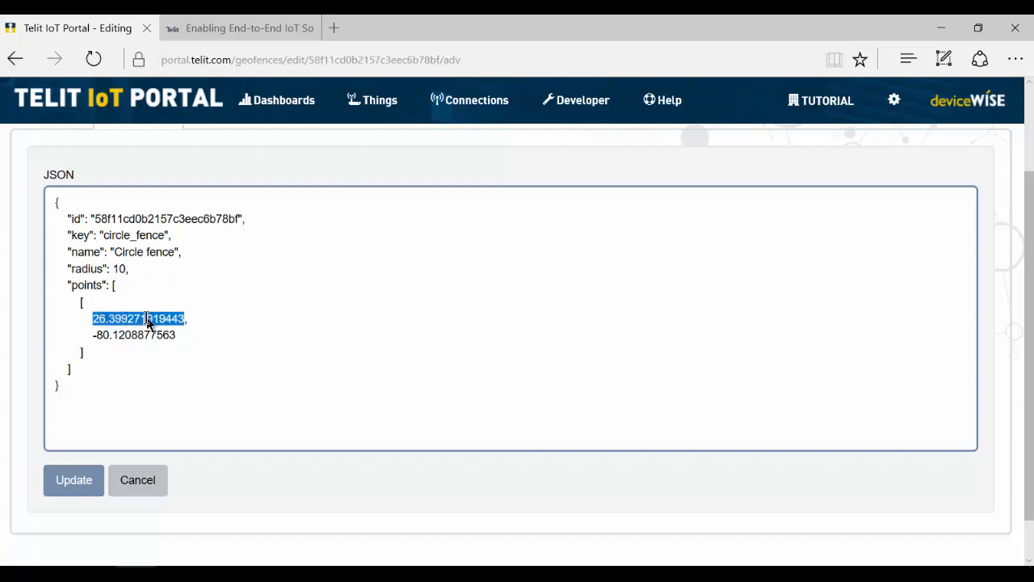
text(41.88)
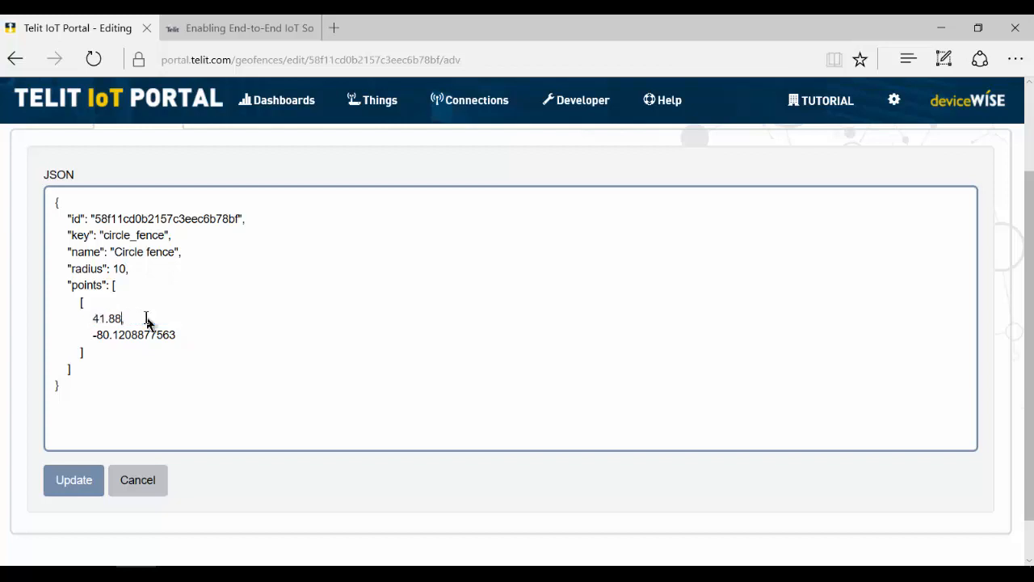
text(,)
double_click(101, 334)
drag(130, 336, 172, 335)
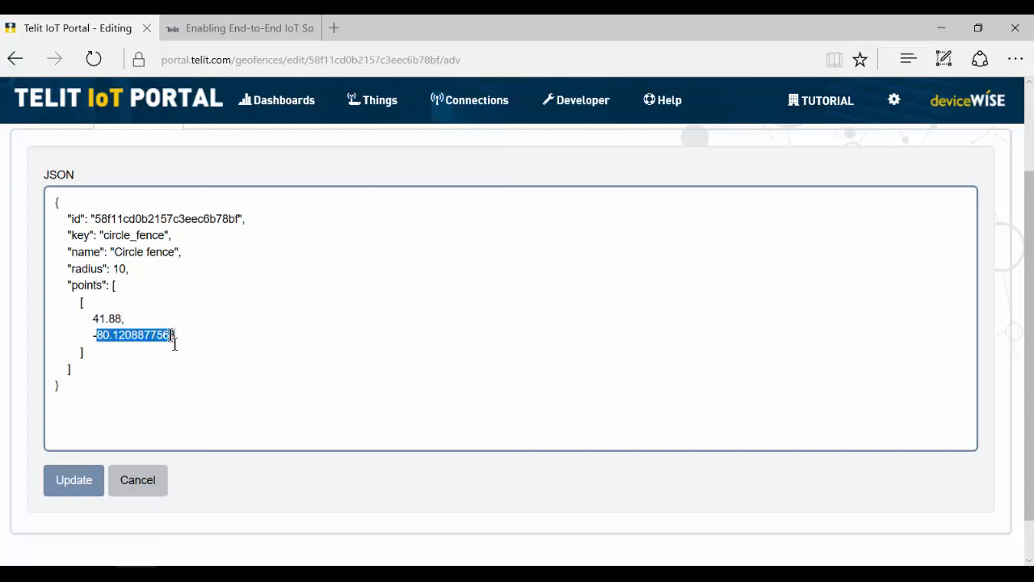
text(87.)
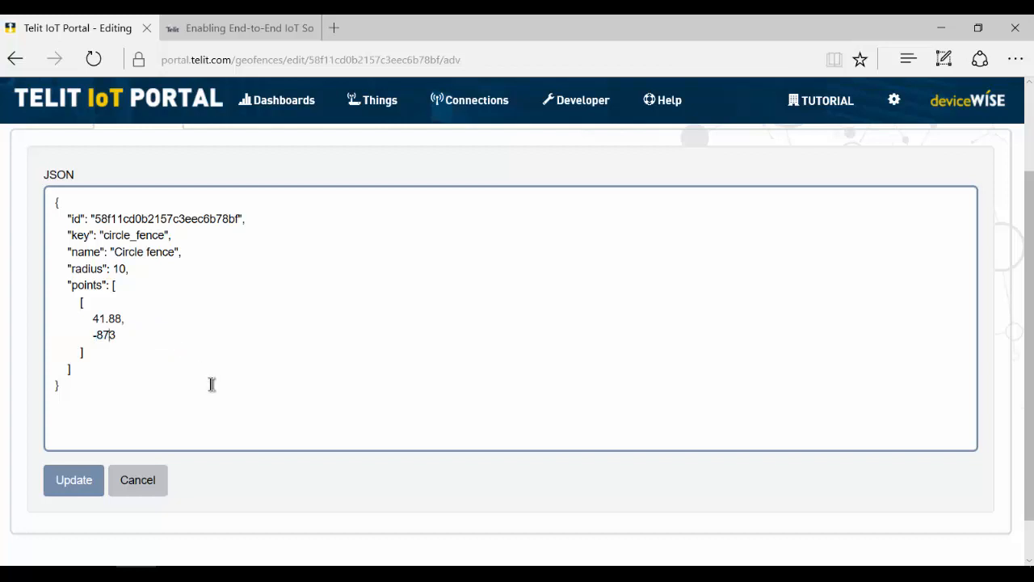
text(2)
key(BackSpace)
text(62)
key(Delete)
click(73, 481)
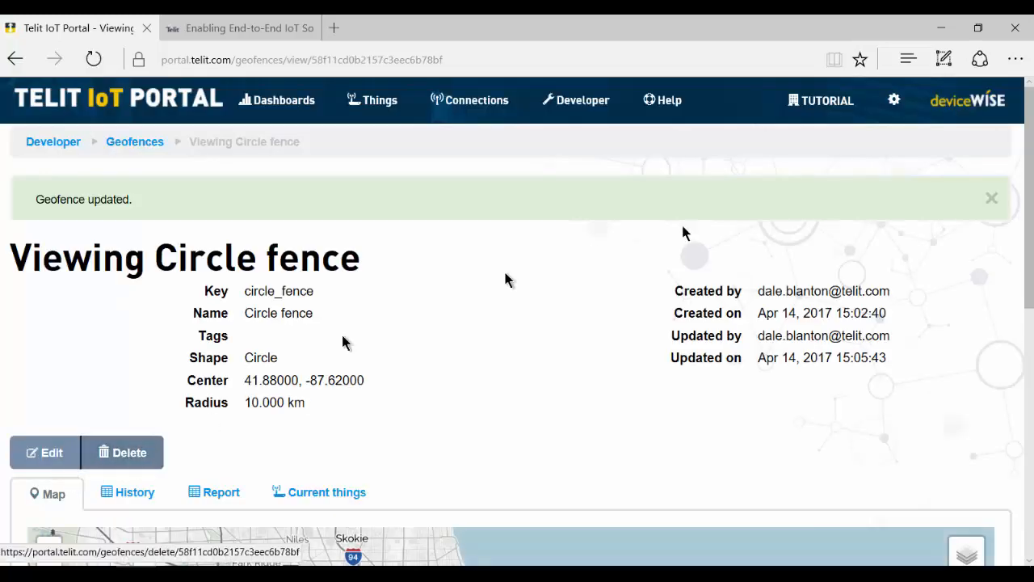
Examine the updated Circle fence's position on the map, ending back at the geofence list
drag(1031, 189, 1031, 384)
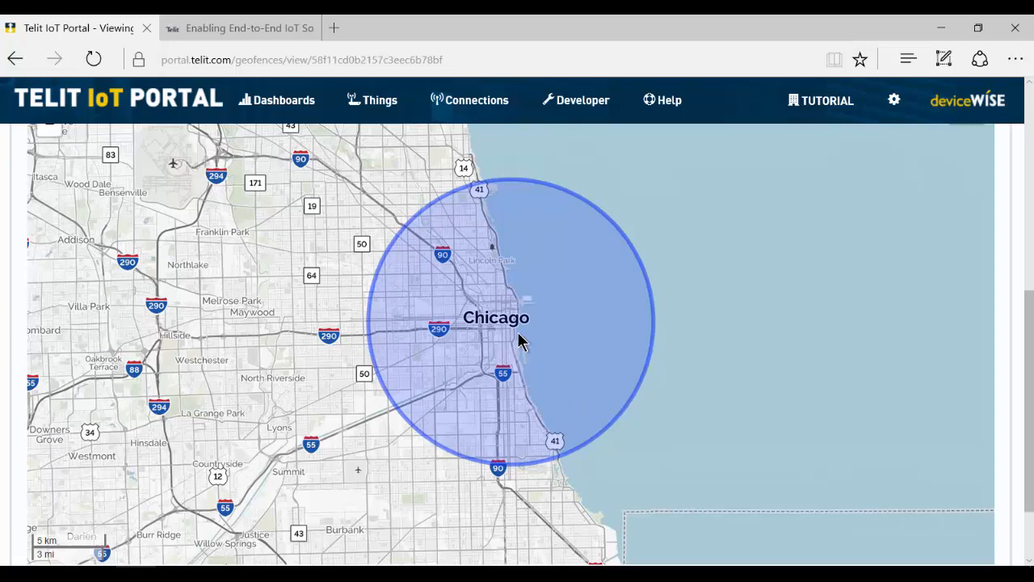
drag(1027, 348, 1029, 105)
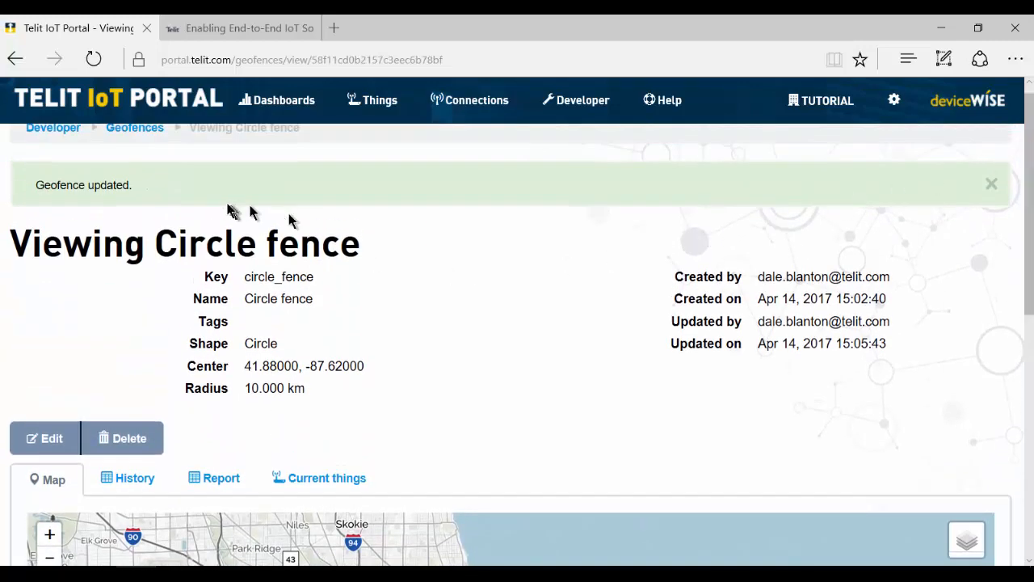
click(132, 129)
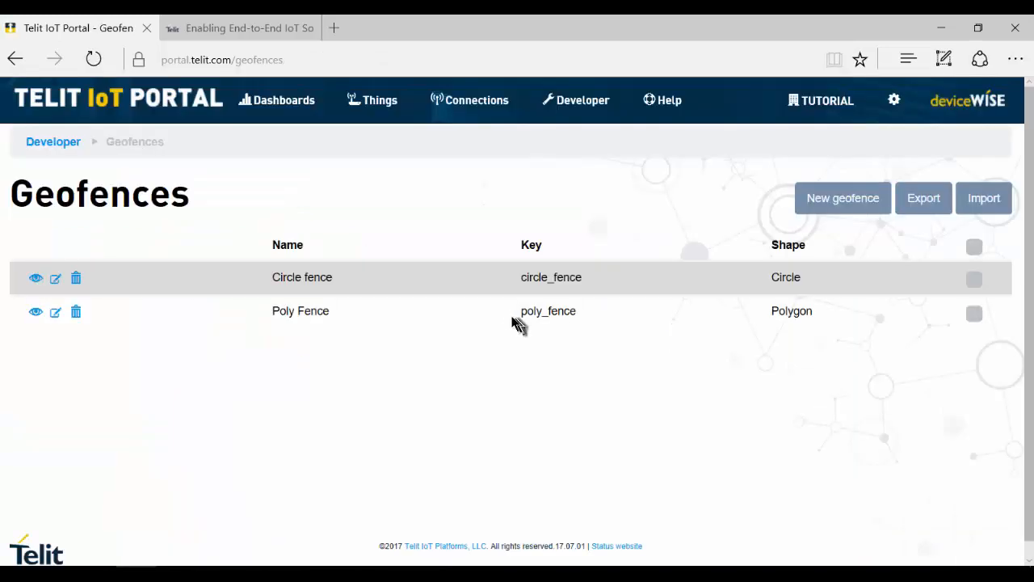
Open the Poly Fence's advanced JSON definition and review the coordinates of its points
click(55, 313)
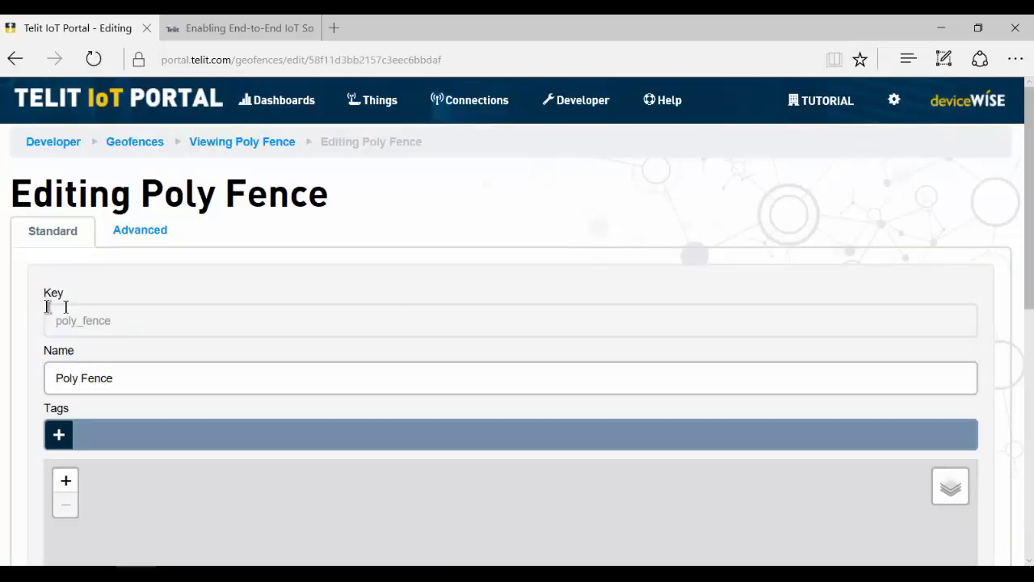
click(147, 234)
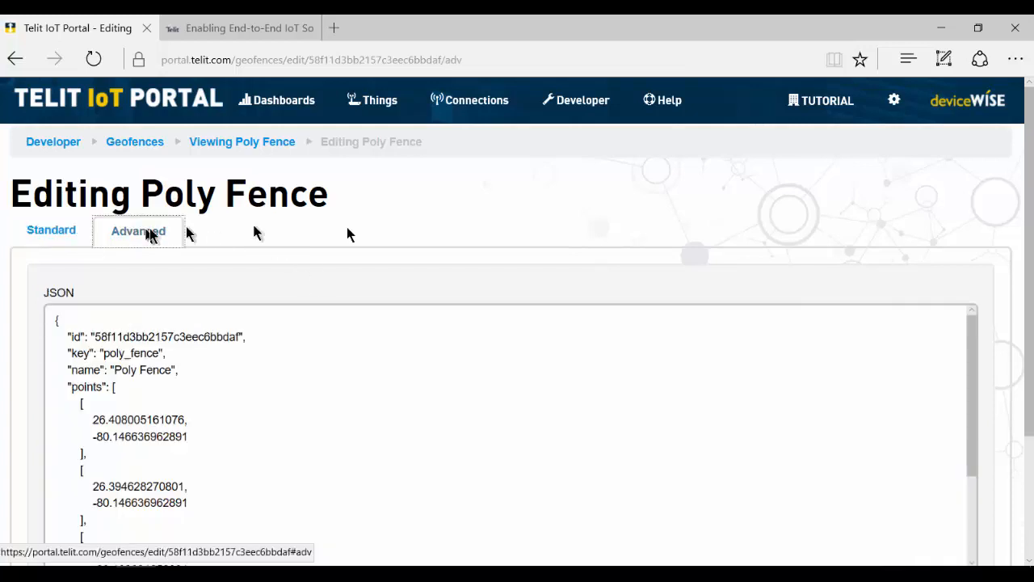
drag(1027, 212, 1031, 276)
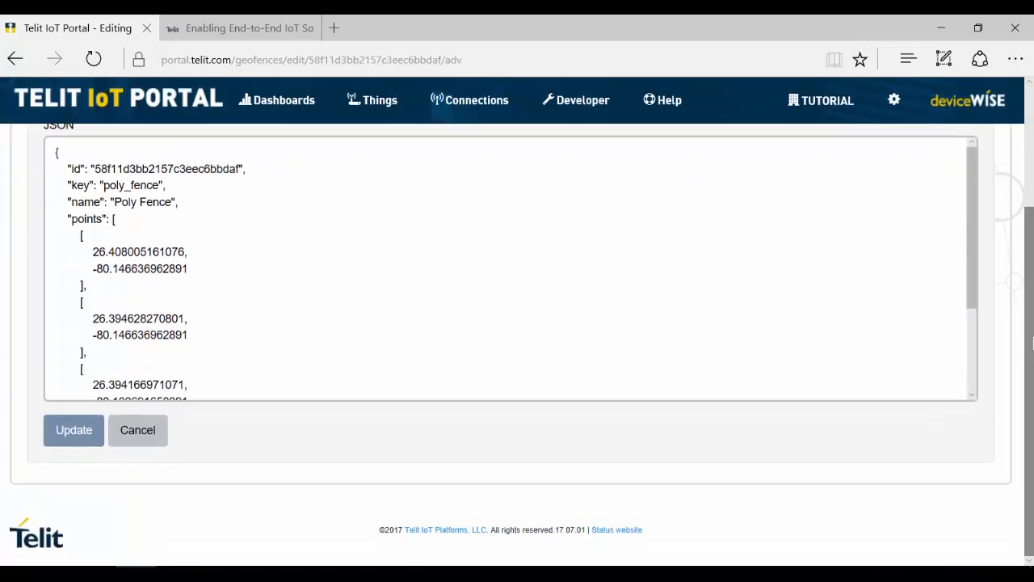
scroll(600, 277, down, 1)
scroll(601, 283, down, 2)
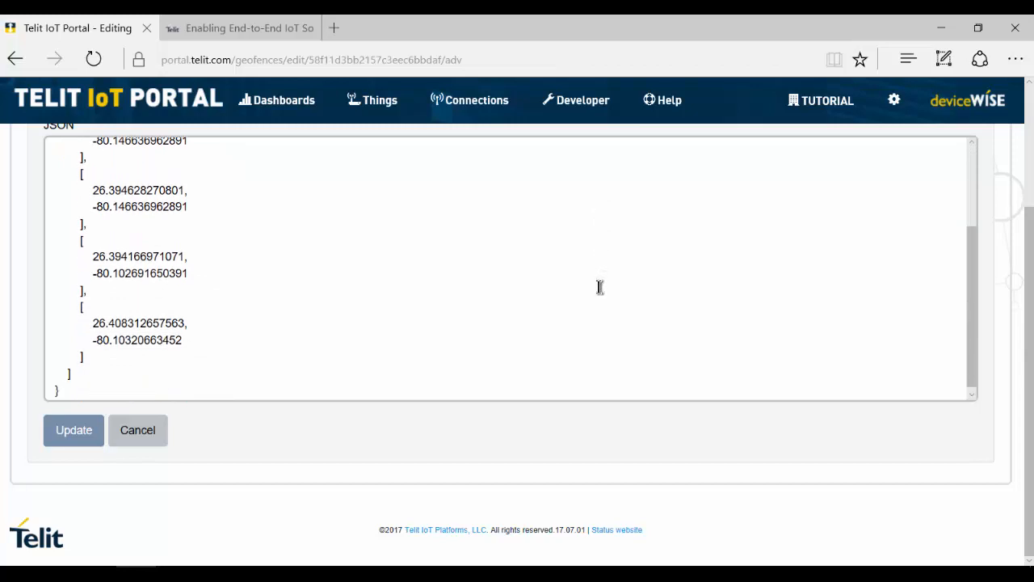
scroll(601, 287, up, 2)
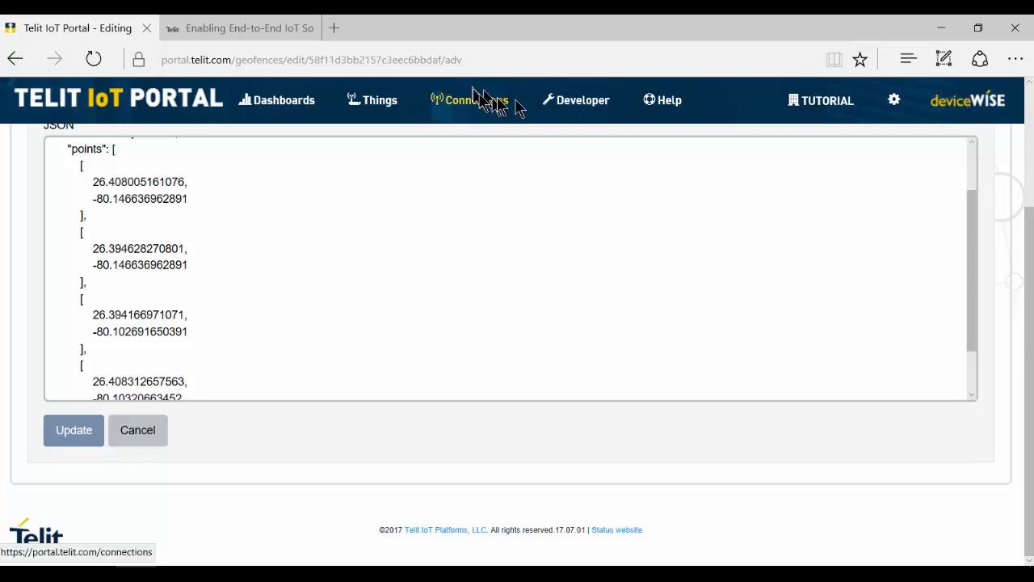
Leave the Poly Fence editor and reopen the geofence list through the developer section
click(586, 107)
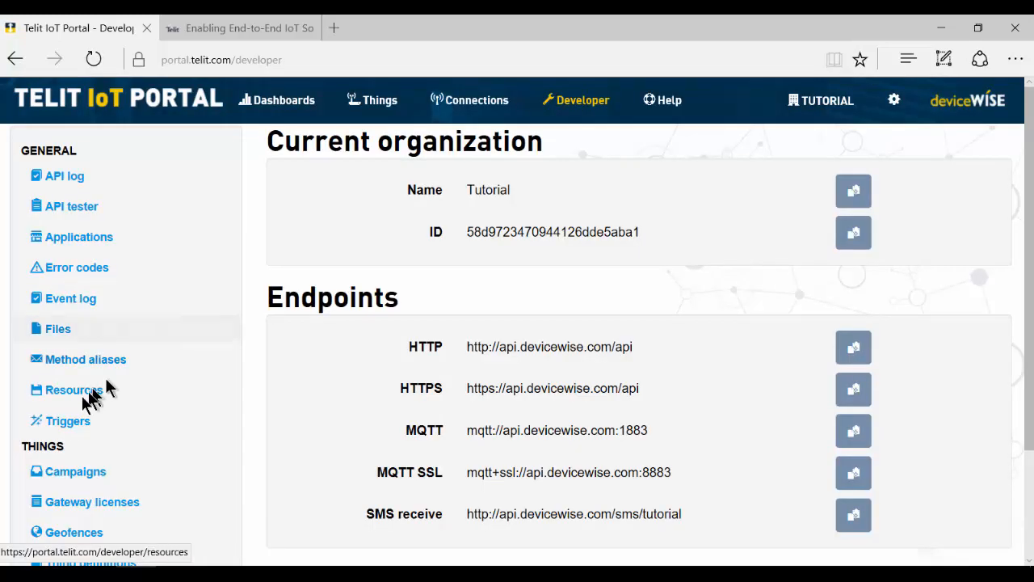
click(81, 532)
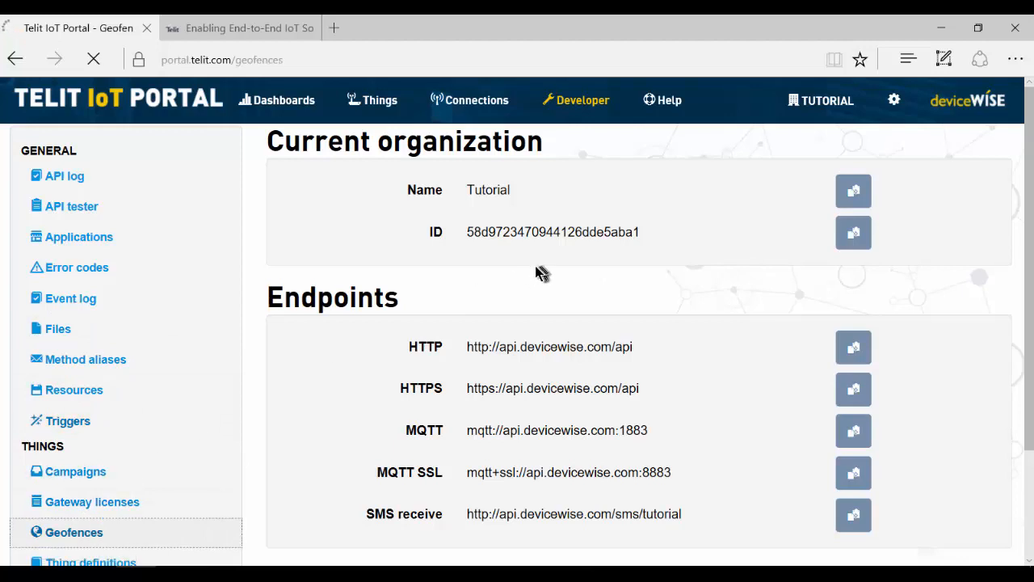